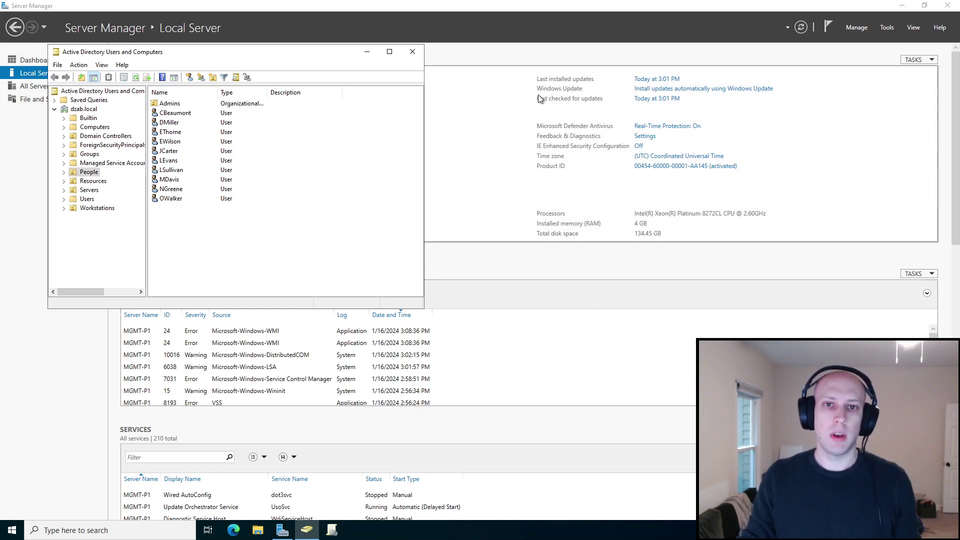
Reposition and enlarge the console window, and widen the tree pane so container names fit
drag(307, 53, 444, 46)
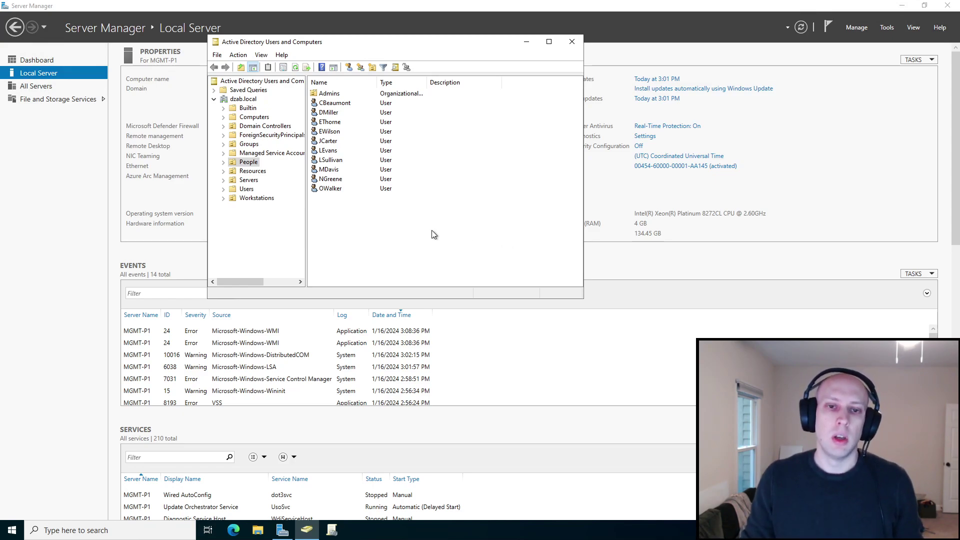
drag(581, 299, 747, 378)
drag(307, 245, 344, 245)
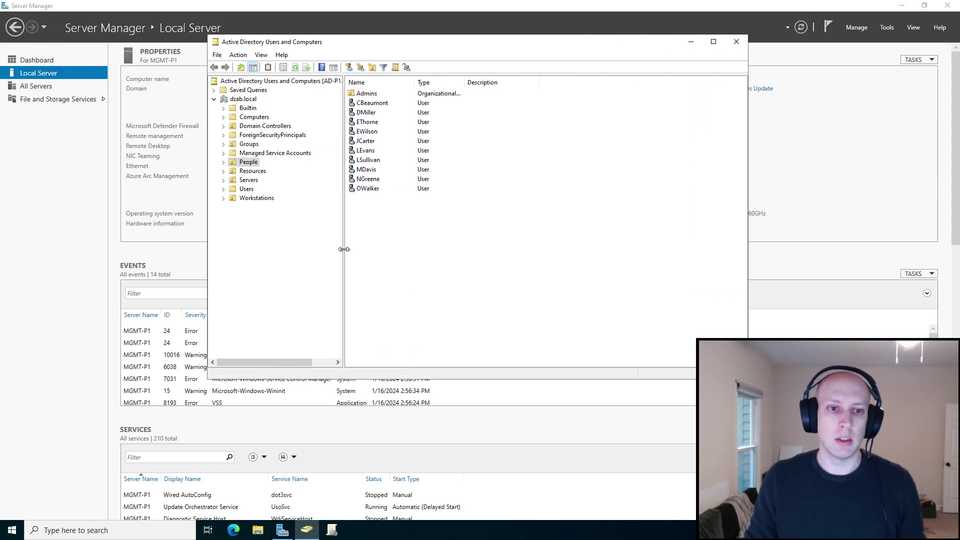
drag(496, 43, 499, 29)
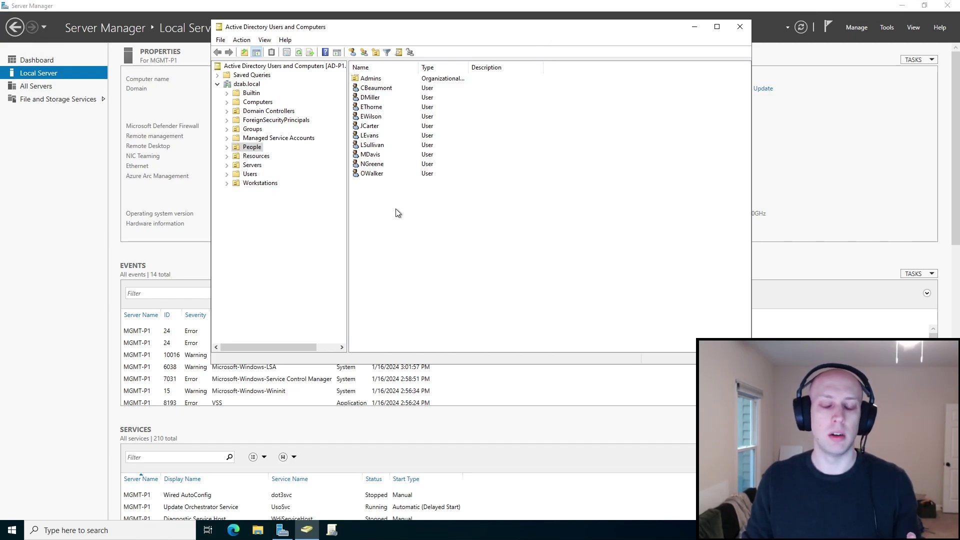
Expand Groups, select the Security container, and choose New > Group there
click(227, 129)
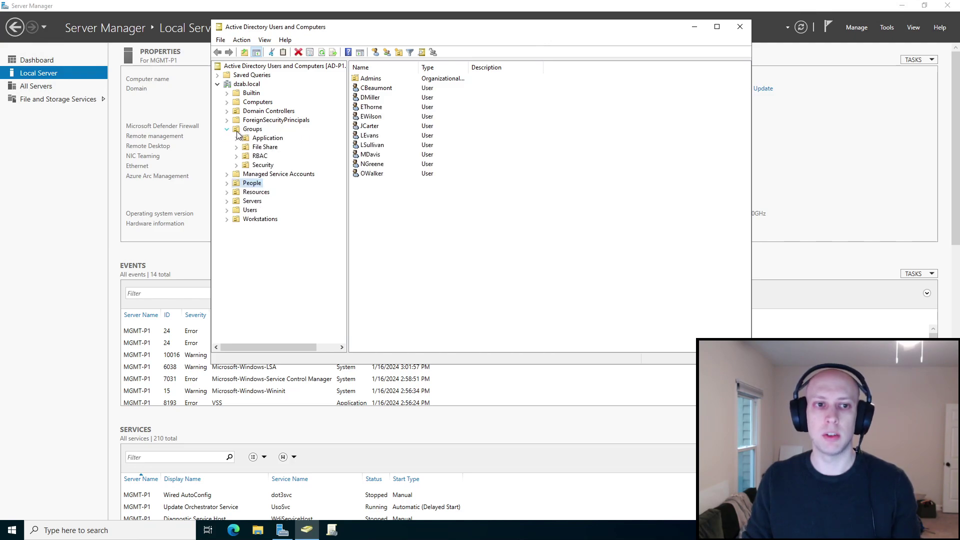
click(265, 147)
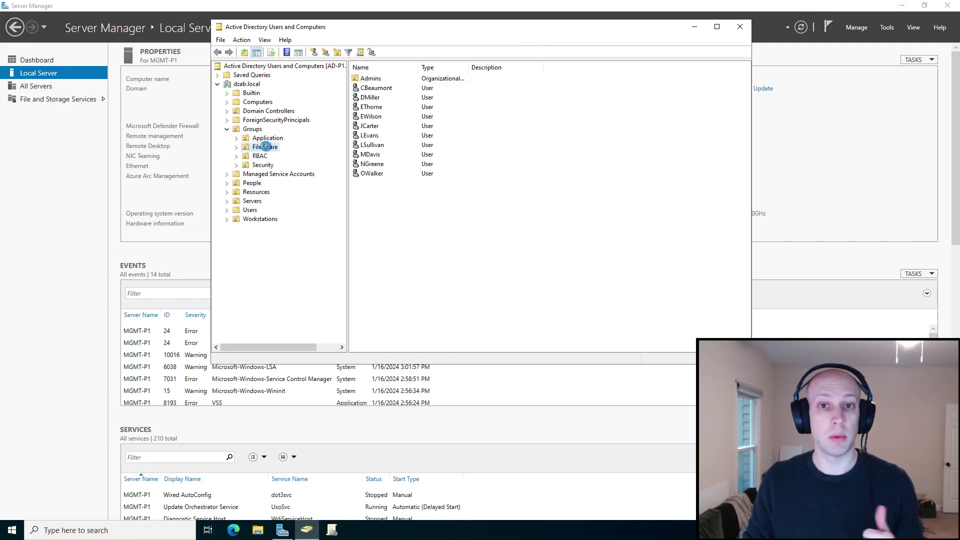
click(264, 167)
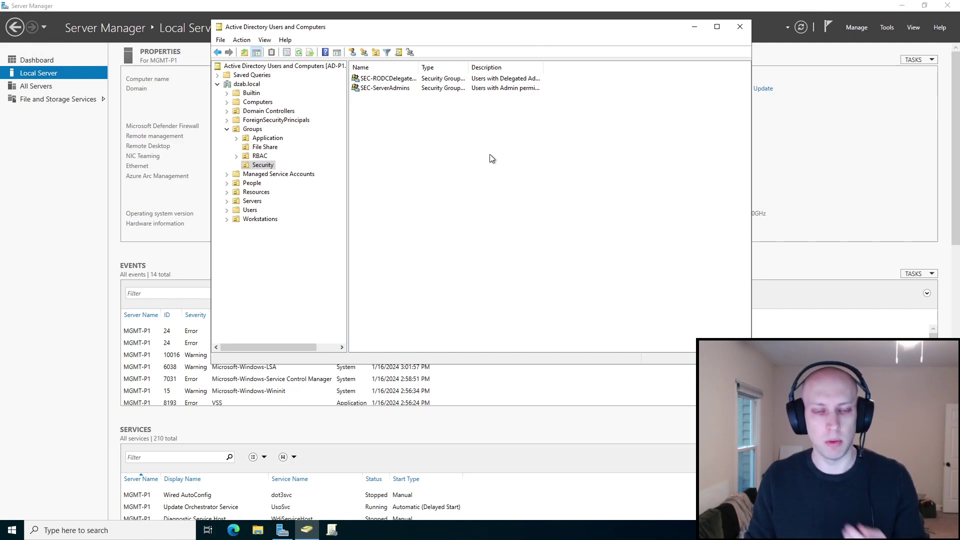
right_click(436, 133)
mouse_move(494, 173)
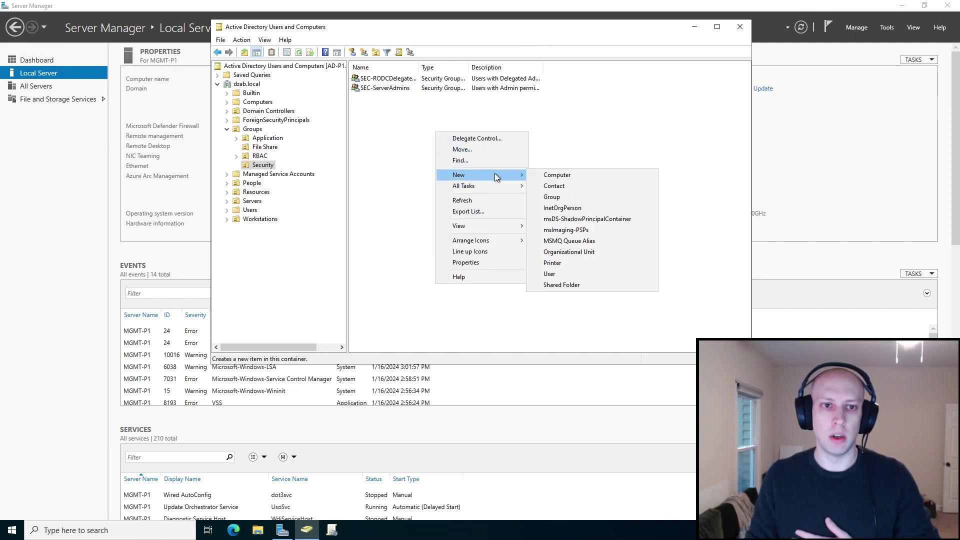
click(562, 195)
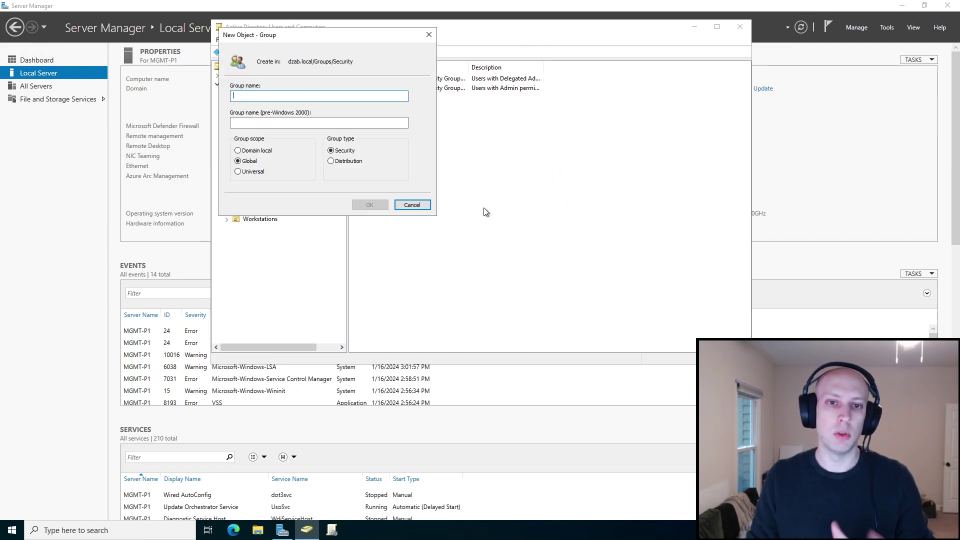
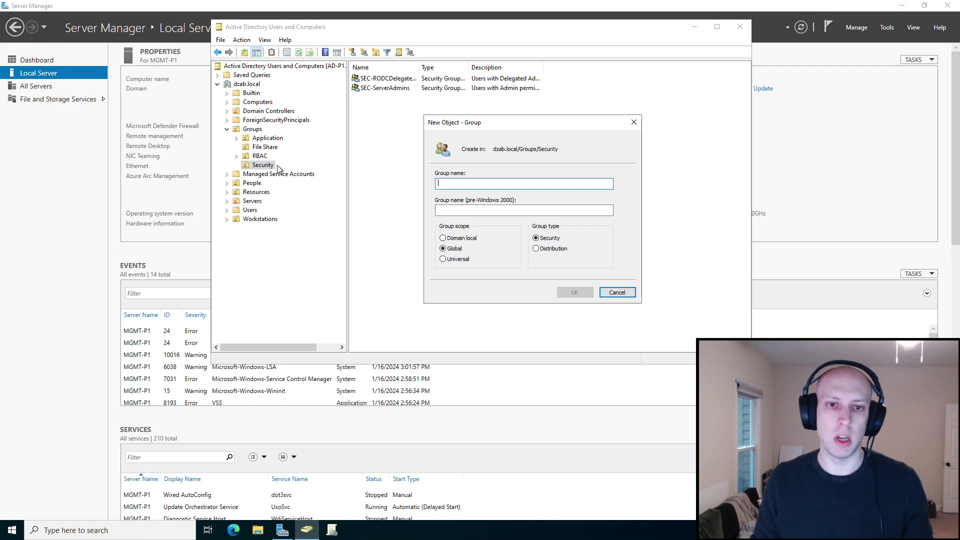
Name the new global security group SEC-AD-People-UserPasswordReset, removing stray spaces, and create it
text(S)
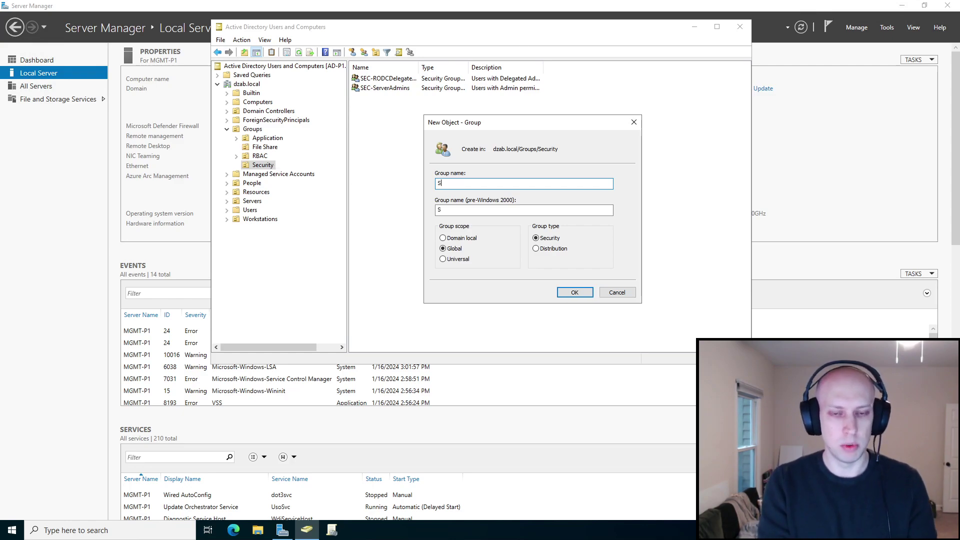
text(EC-AD-)
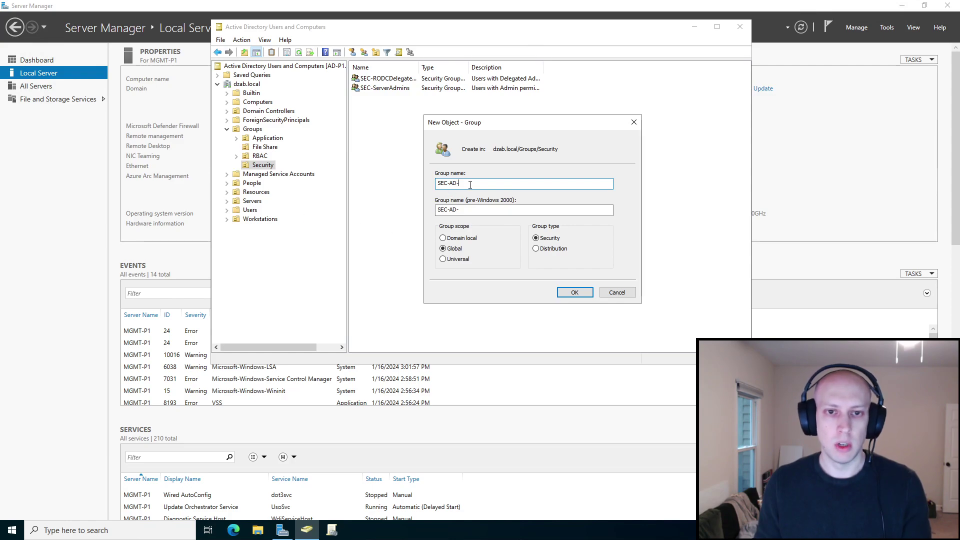
text(People-)
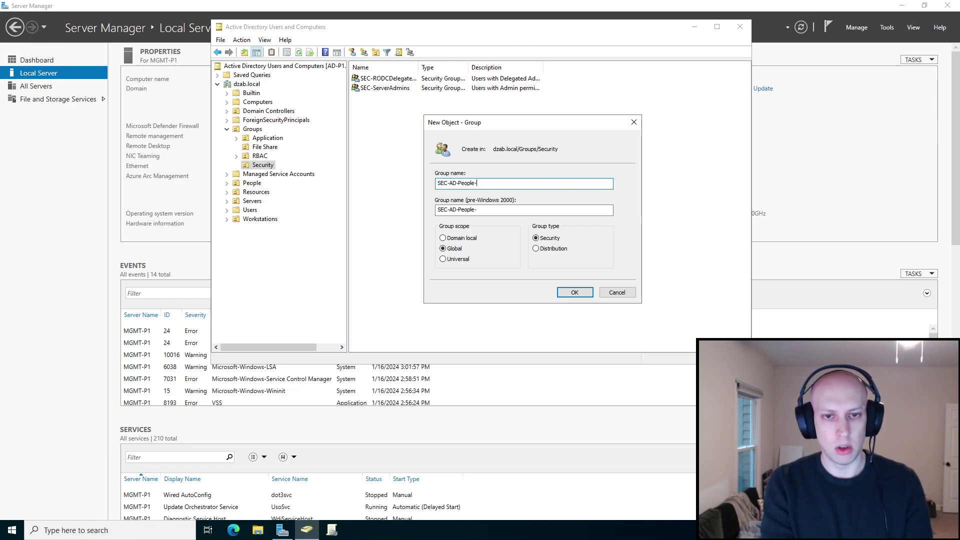
text(User Pass)
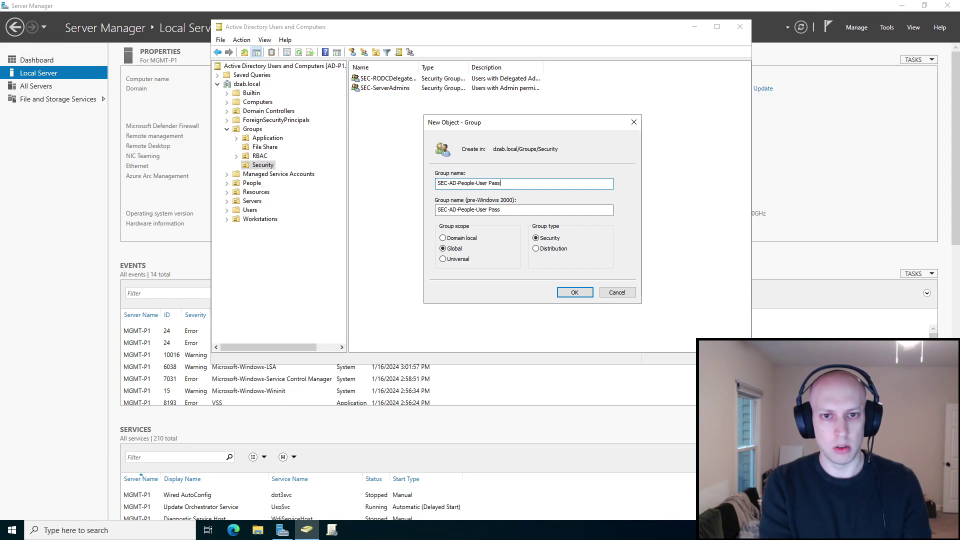
text(word Reset)
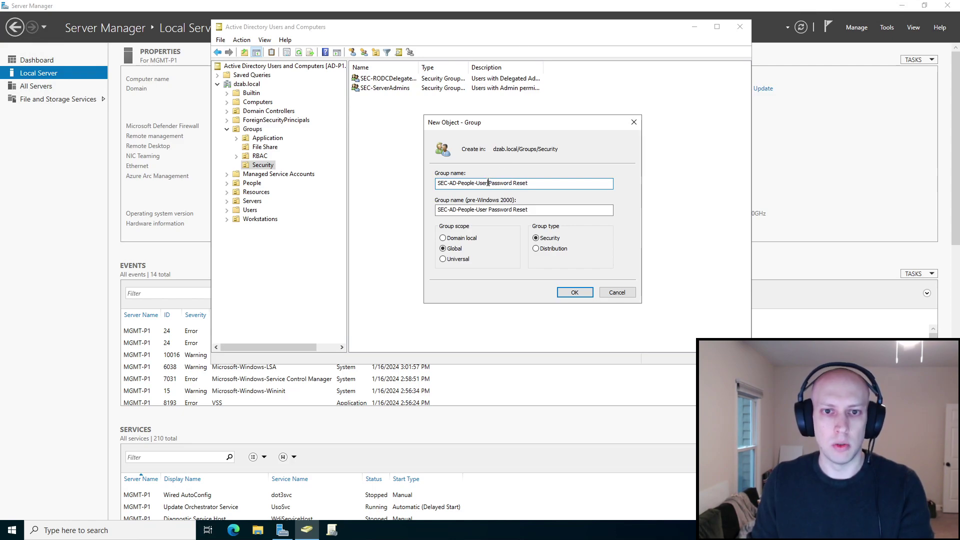
key(BackSpace)
click(513, 183)
key(BackSpace)
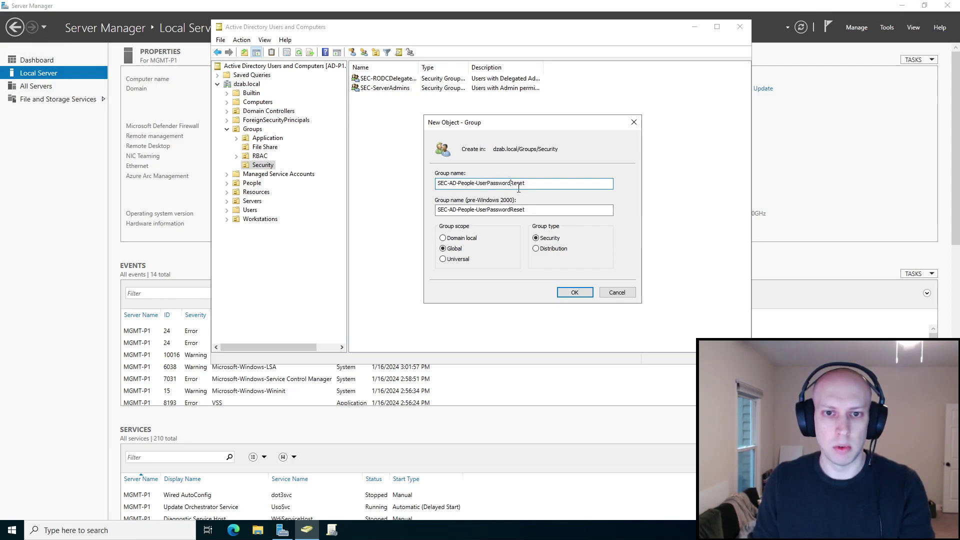
key(Tab)
key(End)
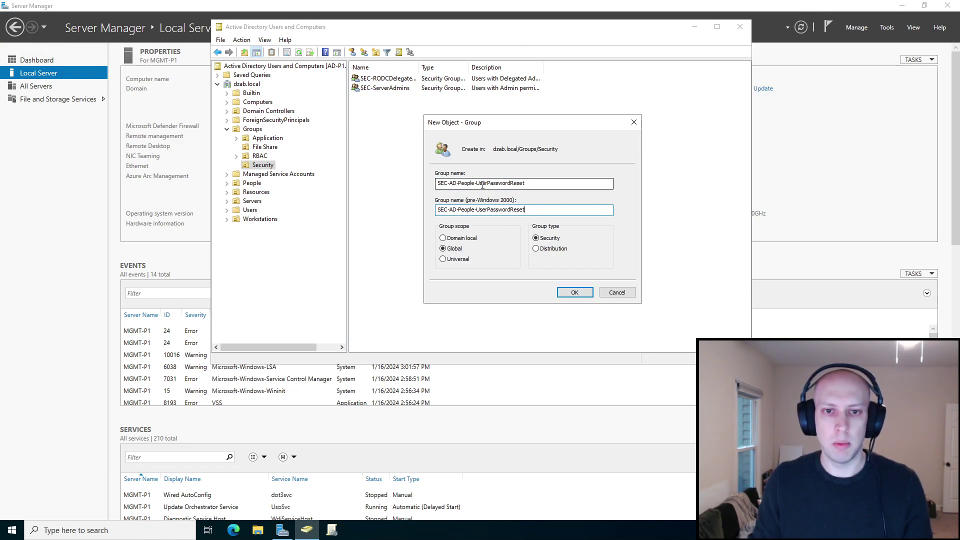
click(580, 293)
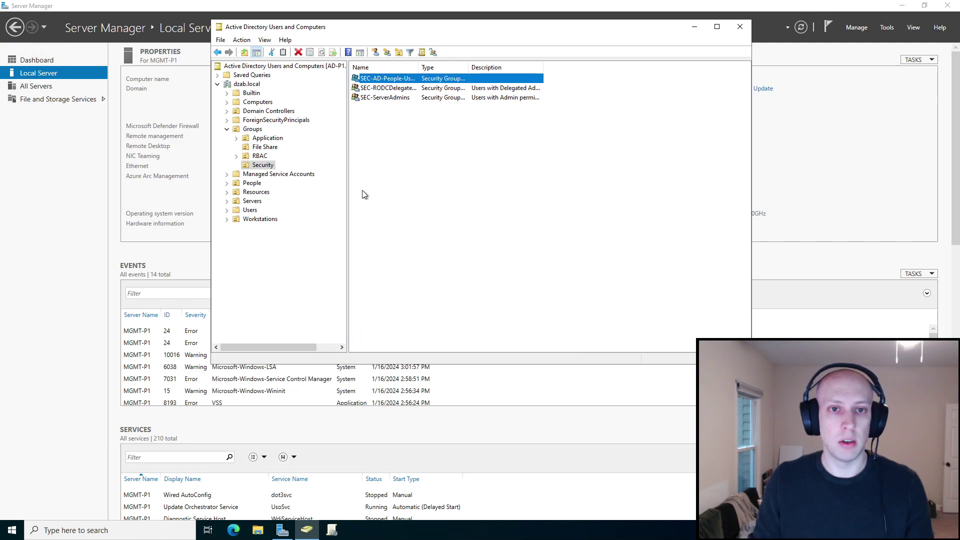
Start the Delegate Control wizard on the People OU and add SEC-AD-People-UserPasswordReset
right_click(248, 184)
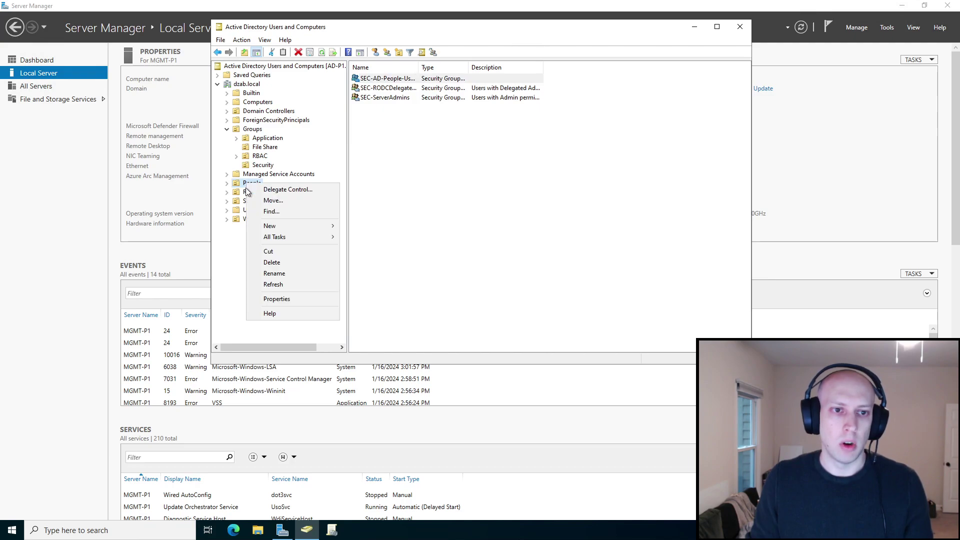
click(296, 194)
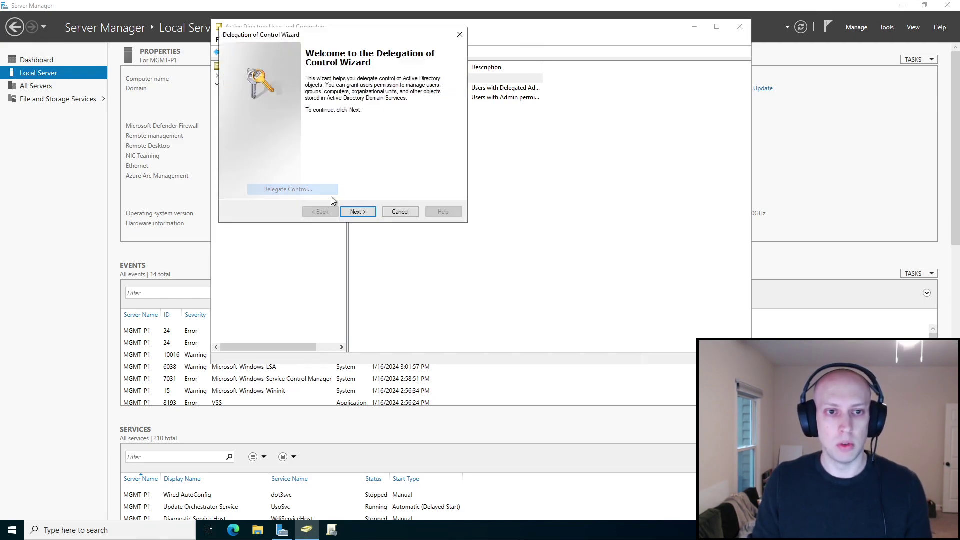
click(536, 258)
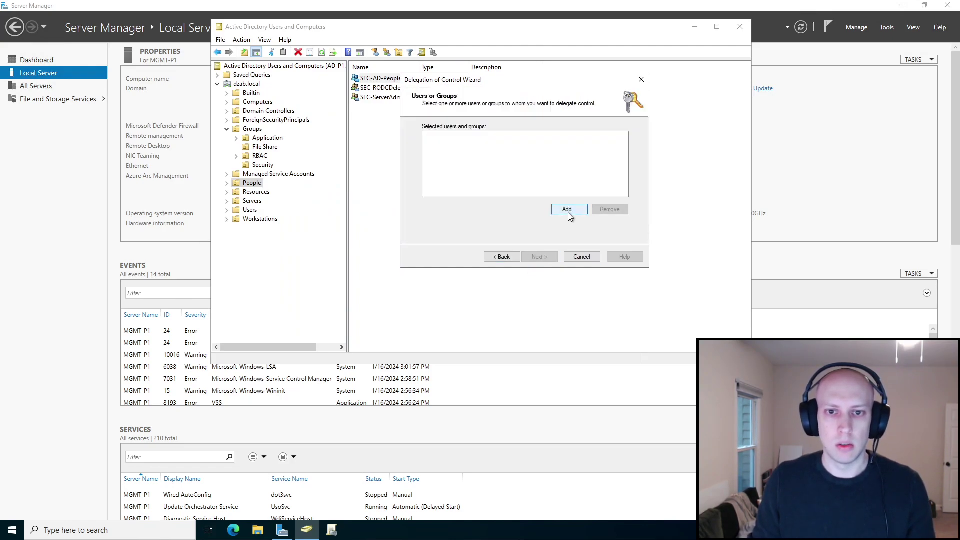
click(568, 210)
text(SEC)
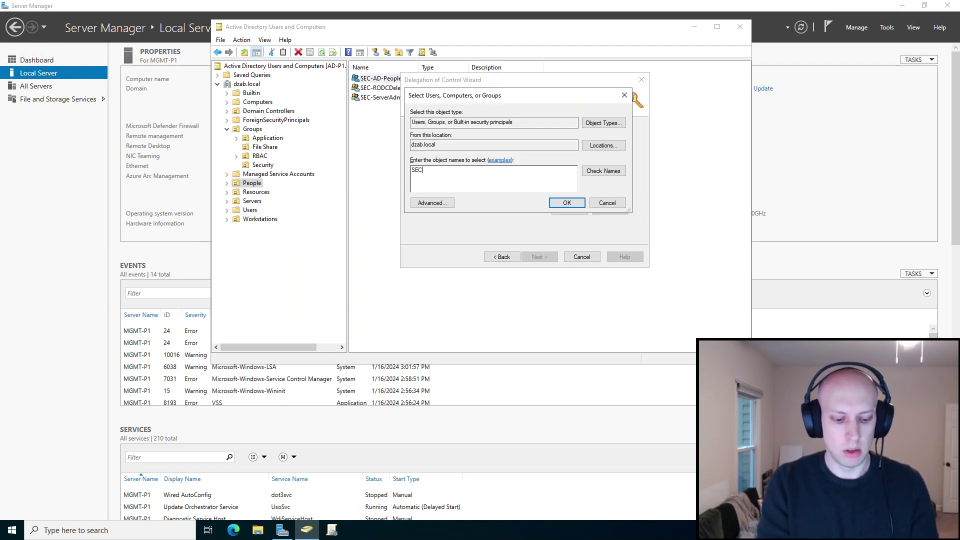
text(-AD)
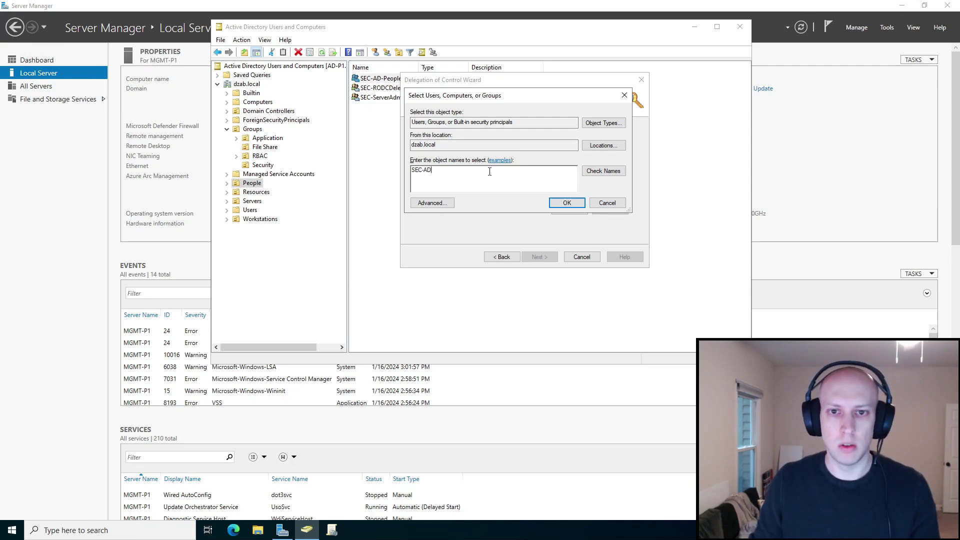
click(533, 208)
click(567, 203)
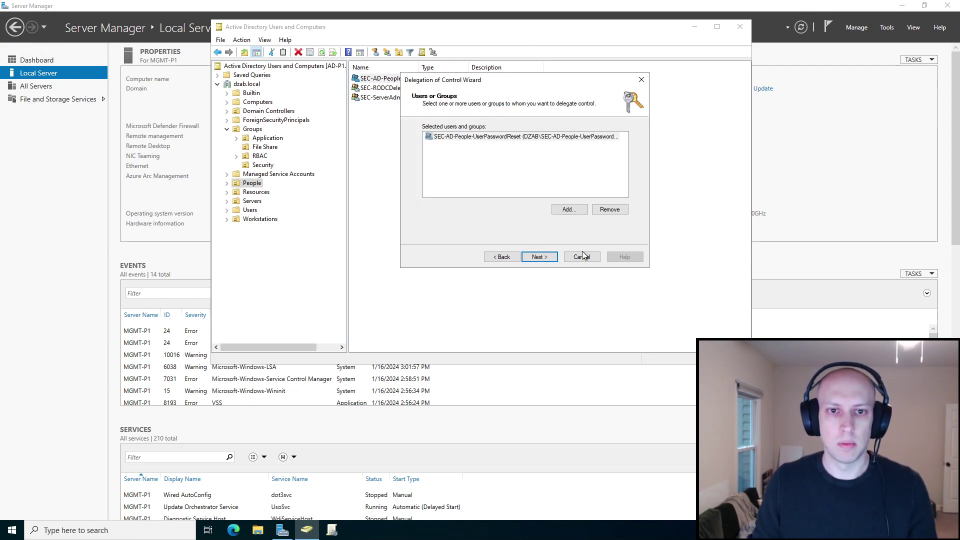
Delegate 'Reset user passwords and force password change at next logon' and finish the wizard
click(539, 257)
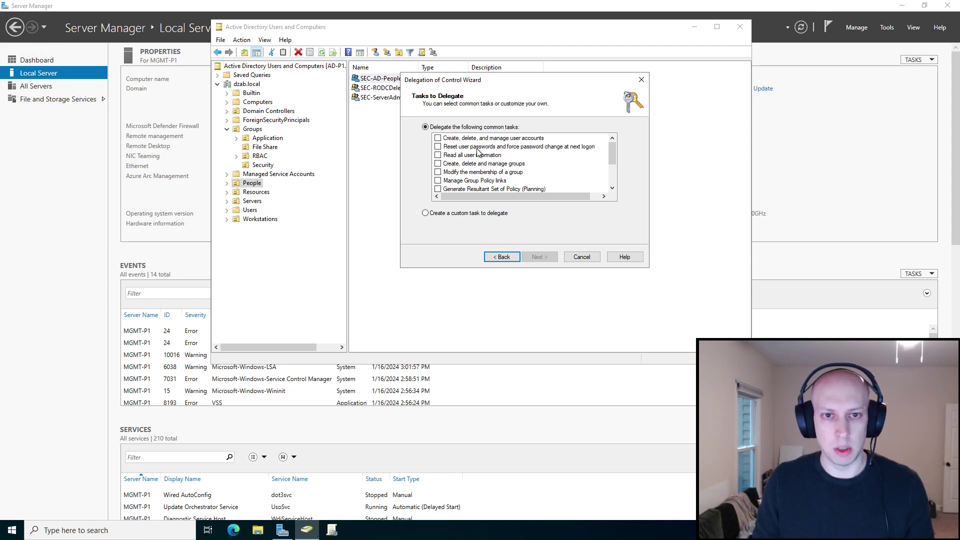
click(438, 146)
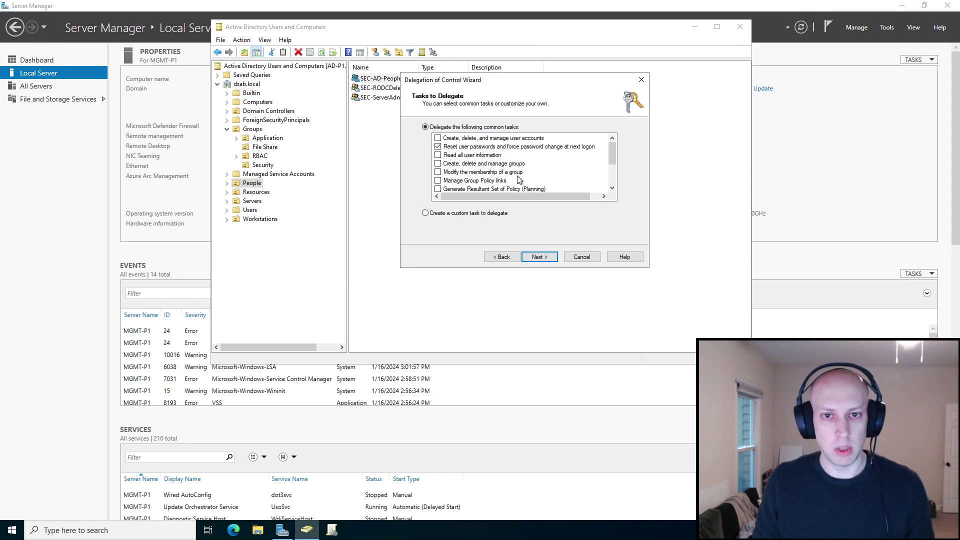
click(550, 256)
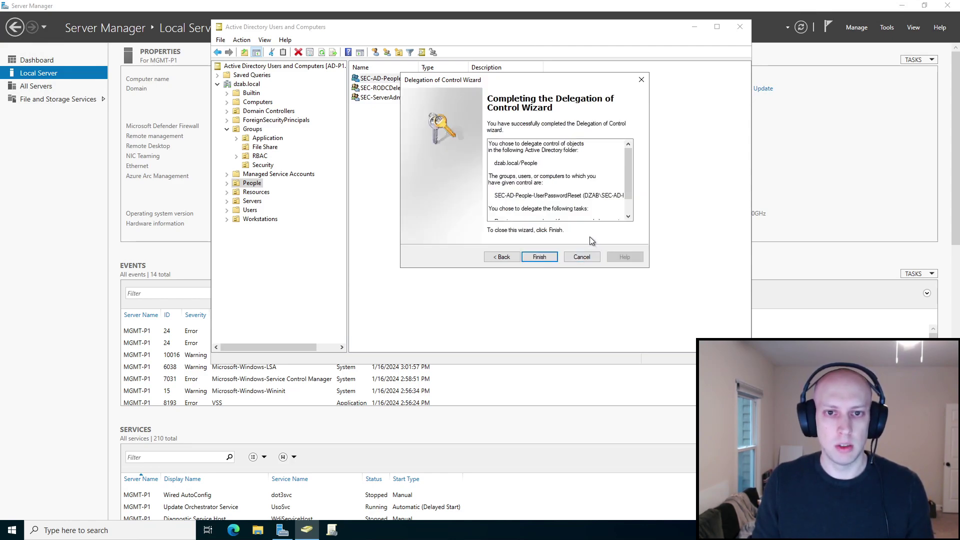
click(554, 258)
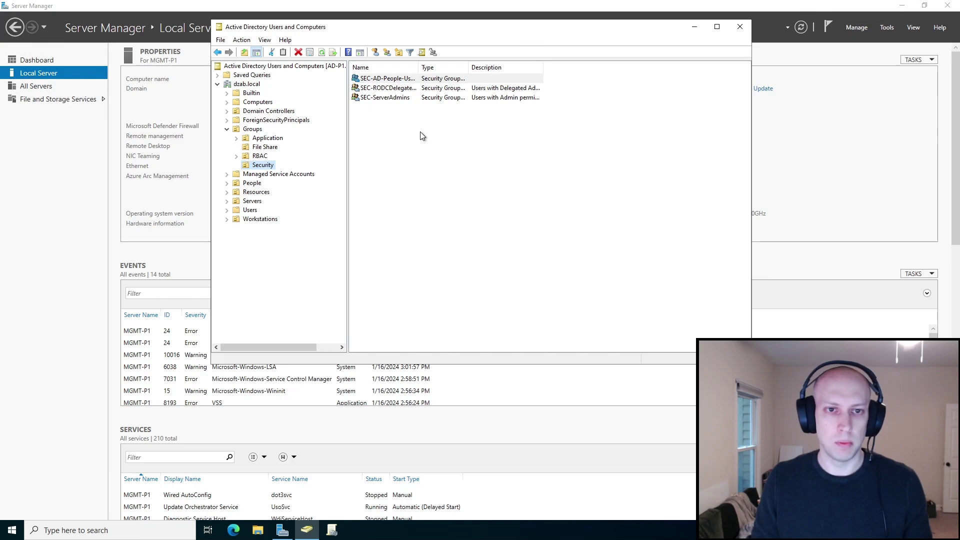
Expand People and list the Admins OU accounts sorted by name, selecting one
click(227, 183)
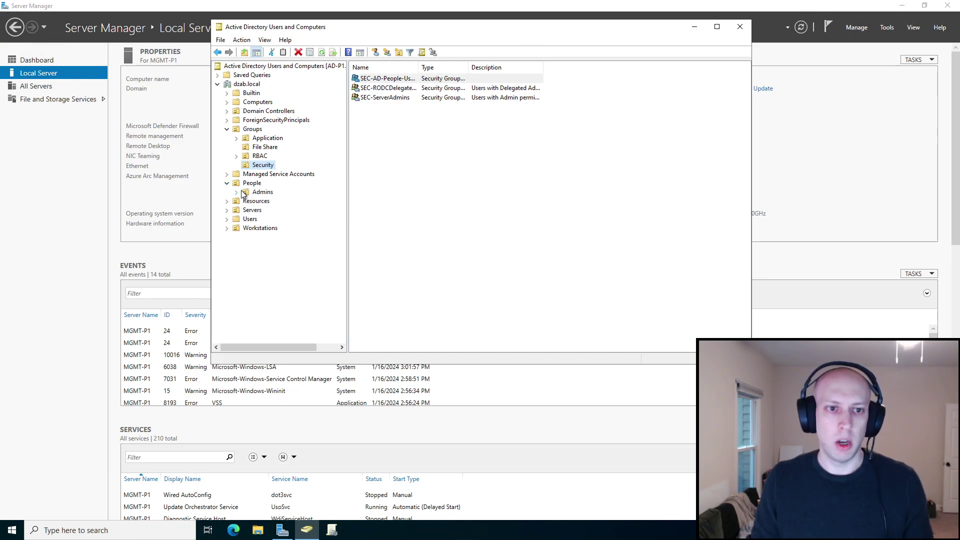
click(248, 182)
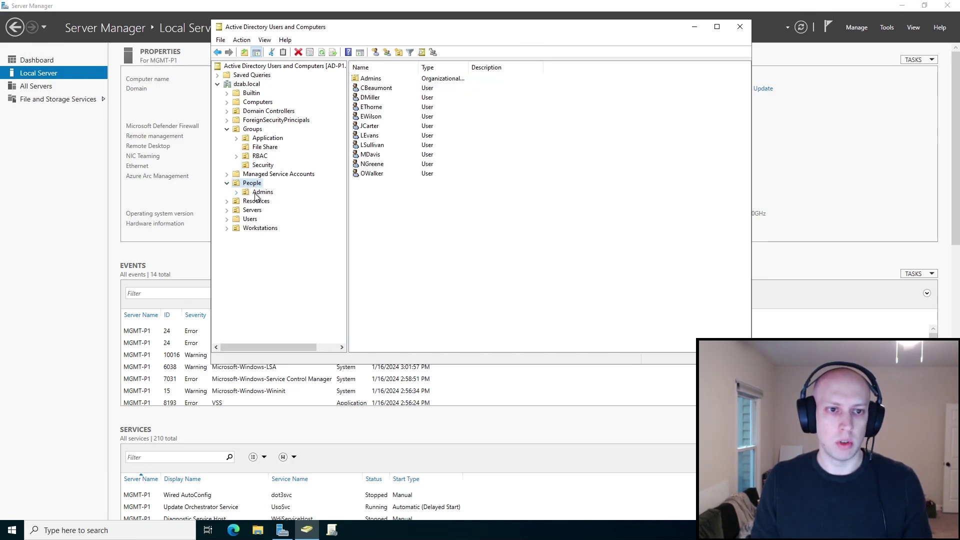
click(254, 192)
drag(468, 70, 479, 75)
click(389, 68)
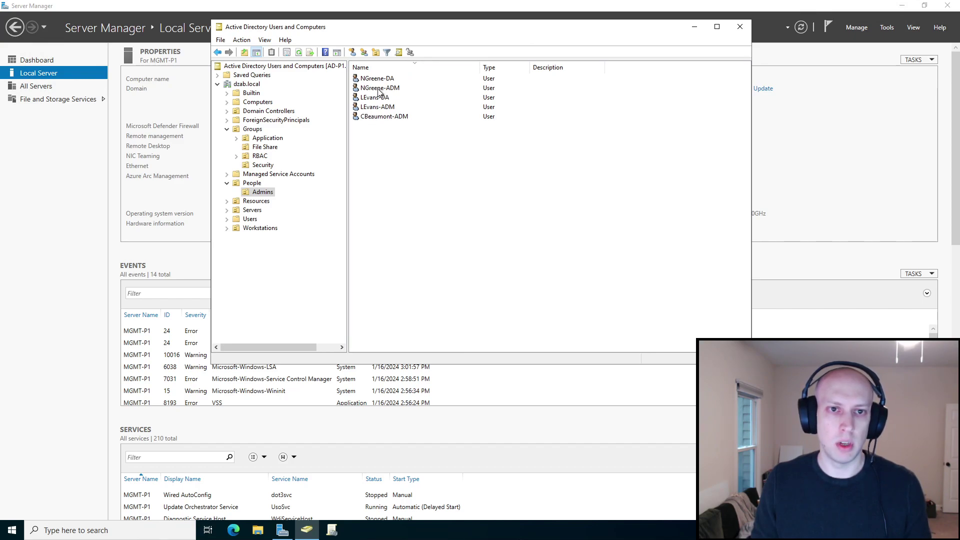
click(385, 117)
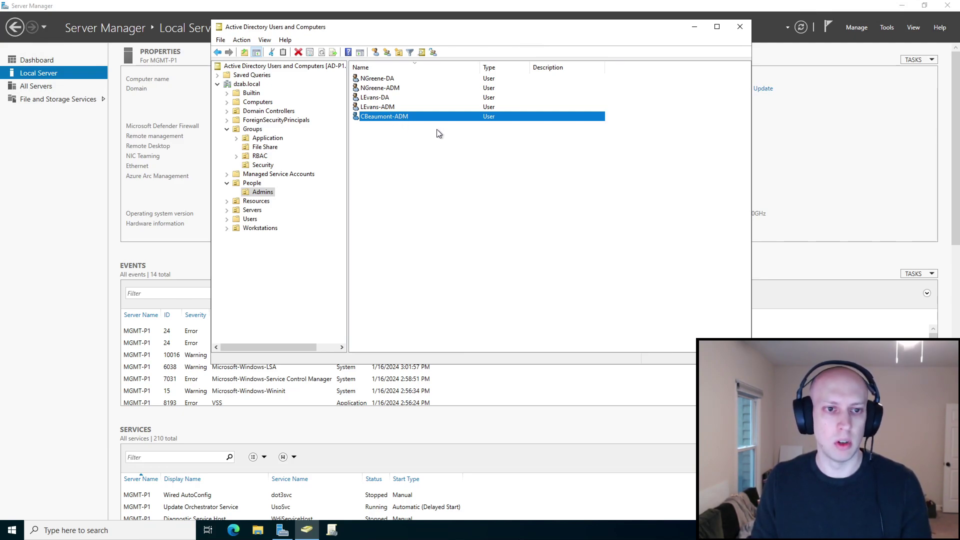
Browse the People users, Admins accounts and Security groups, ending on the RBAC folder
click(252, 184)
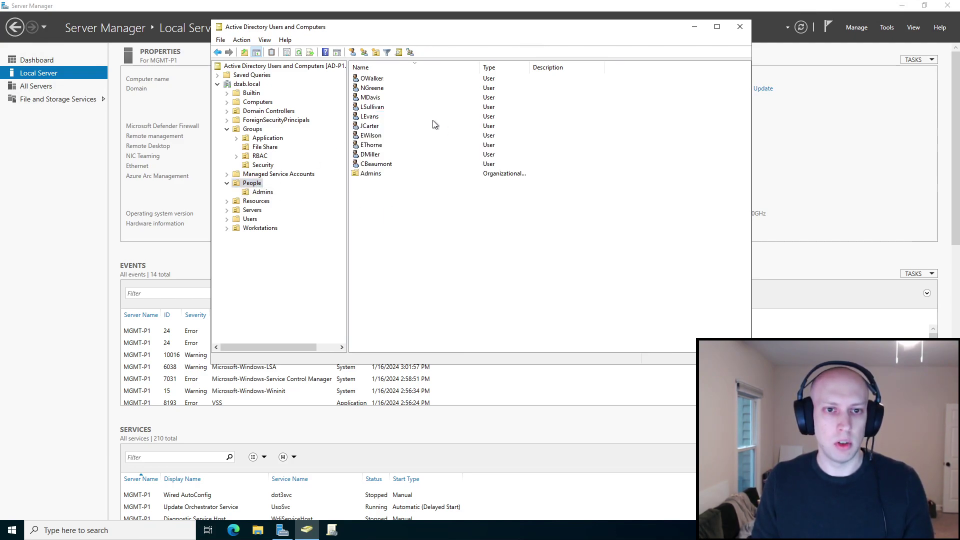
click(376, 164)
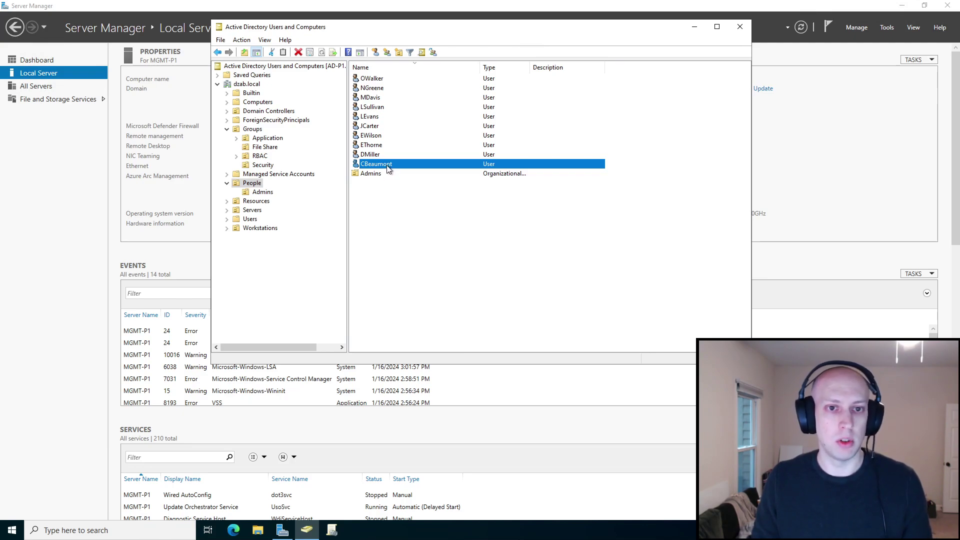
click(263, 193)
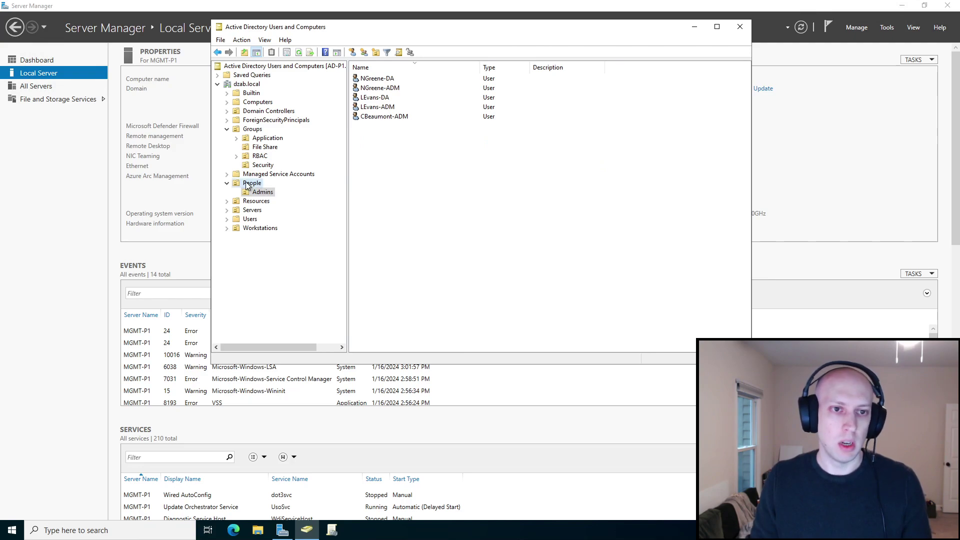
click(257, 183)
click(263, 166)
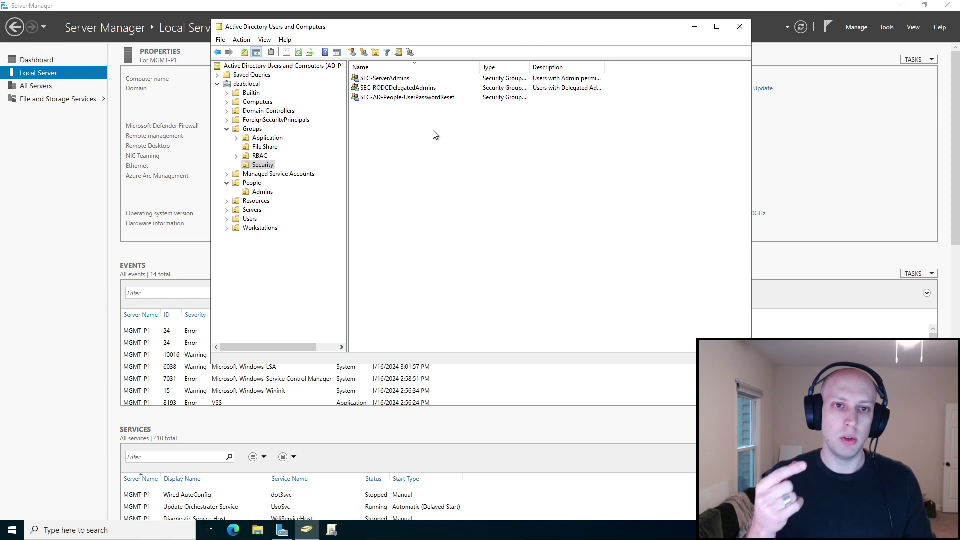
click(260, 156)
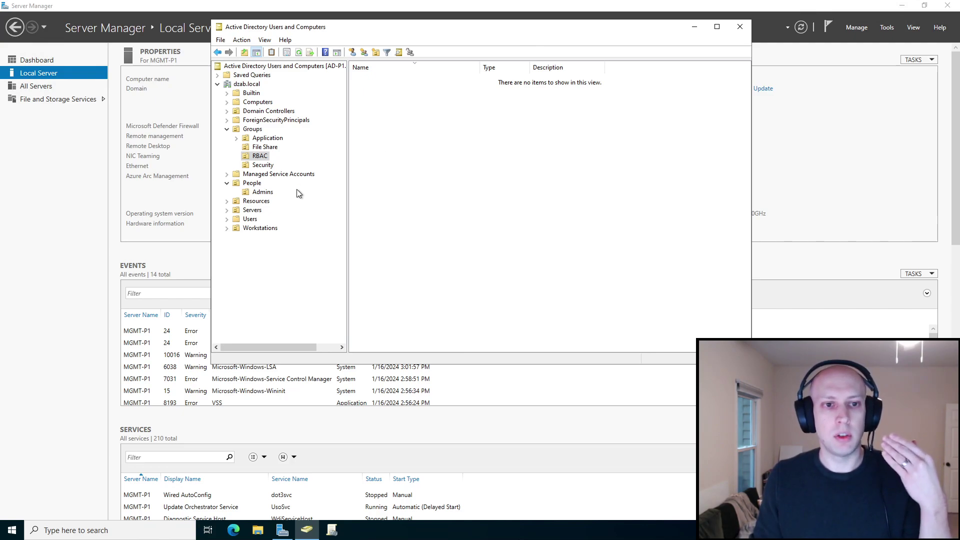
Check a People user's properties, then browse Security and reach the empty RBAC folder
click(252, 183)
double_click(385, 164)
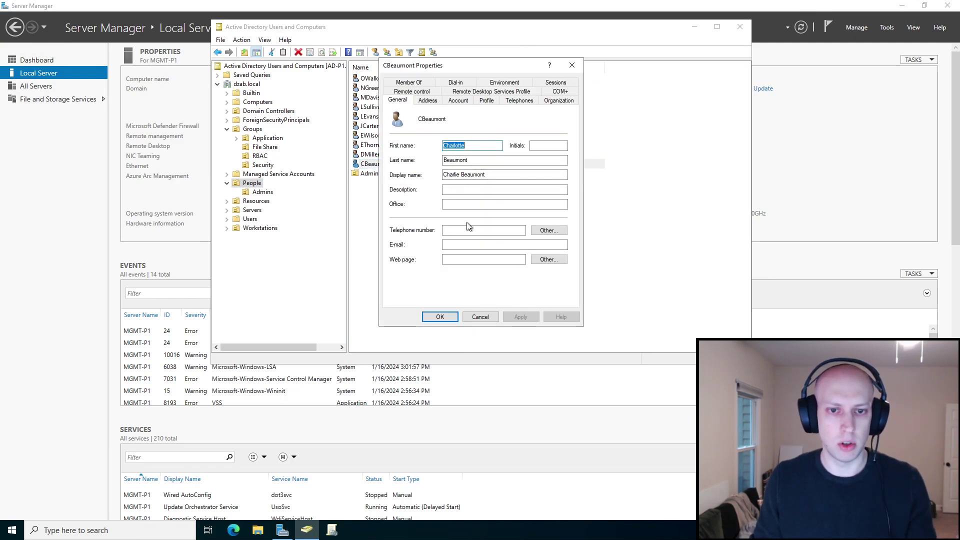
click(485, 316)
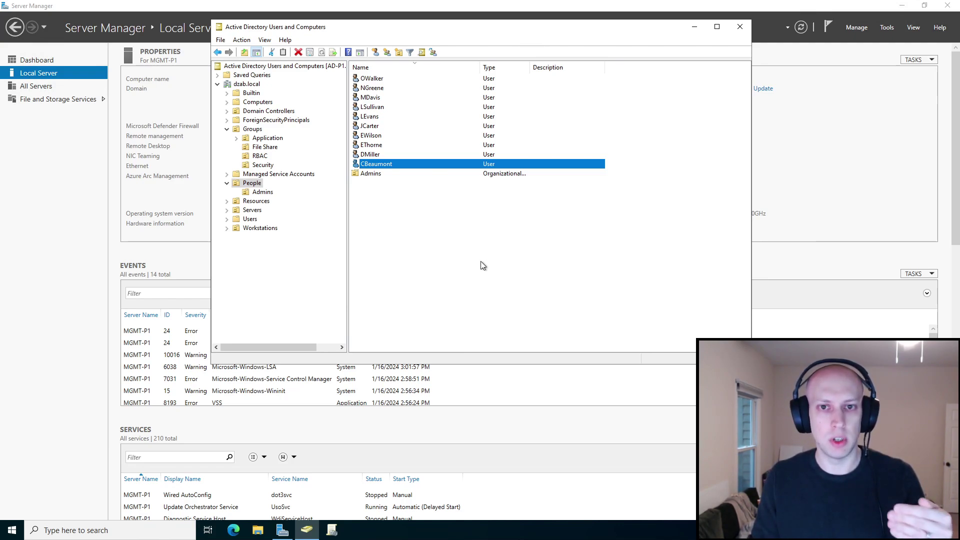
click(263, 165)
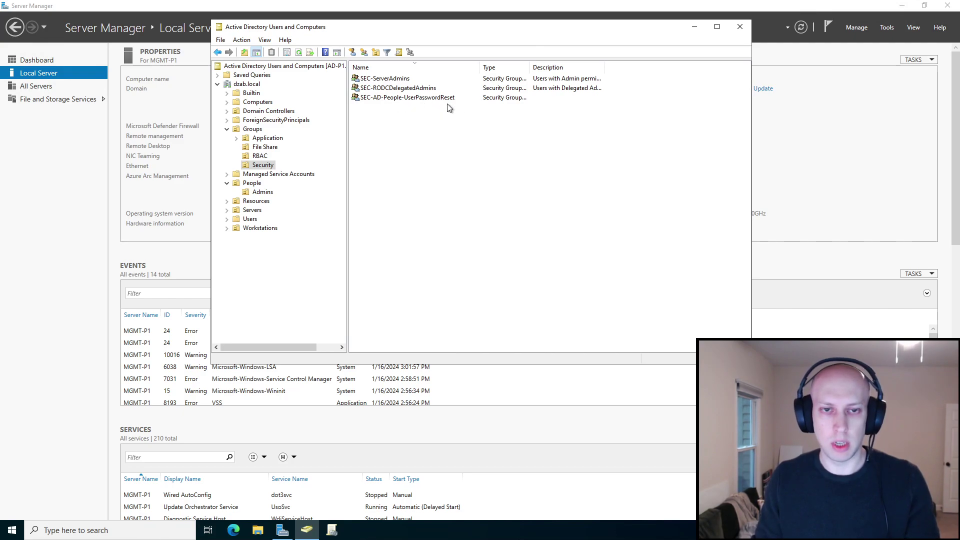
click(259, 156)
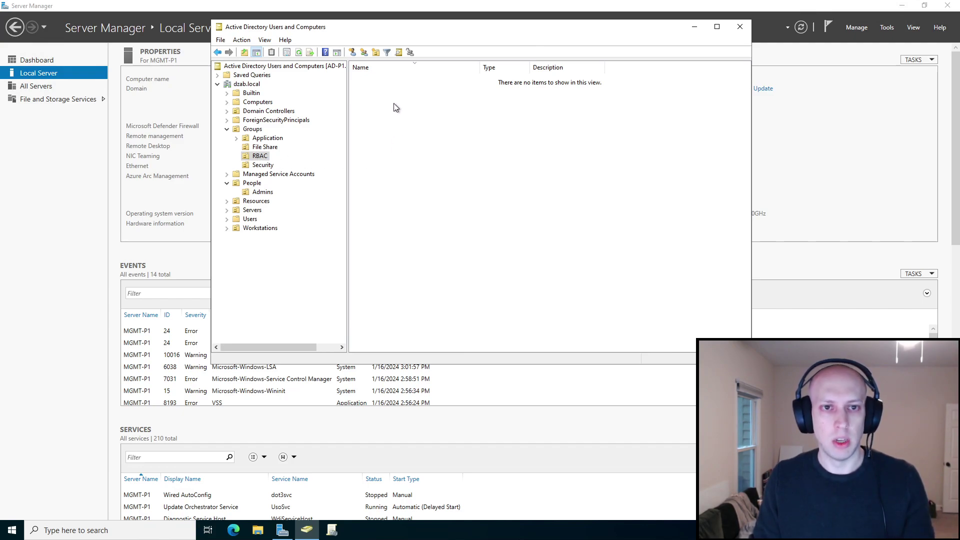
Use New > Group in the RBAC folder to create RBAC-HelpDesk-ADM as Global/Security
right_click(402, 123)
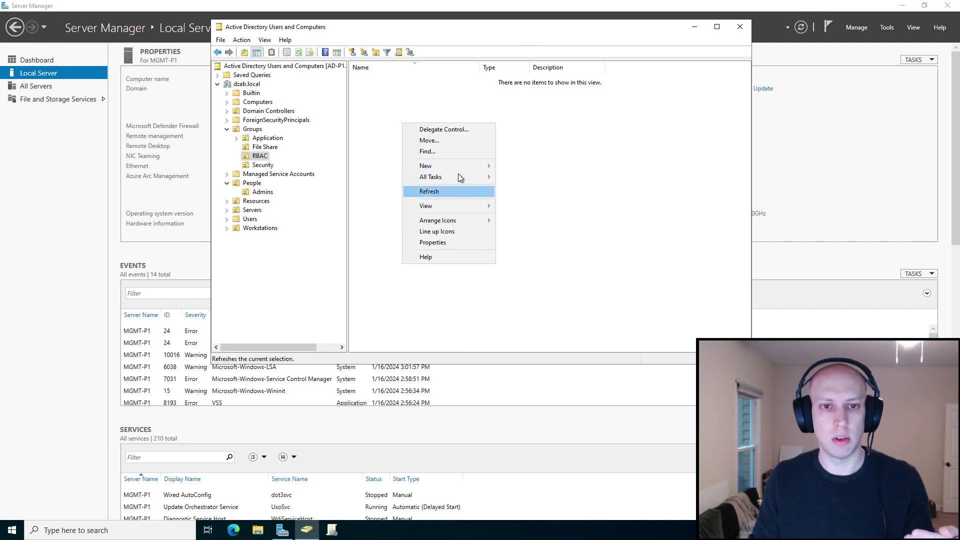
mouse_move(457, 165)
click(519, 188)
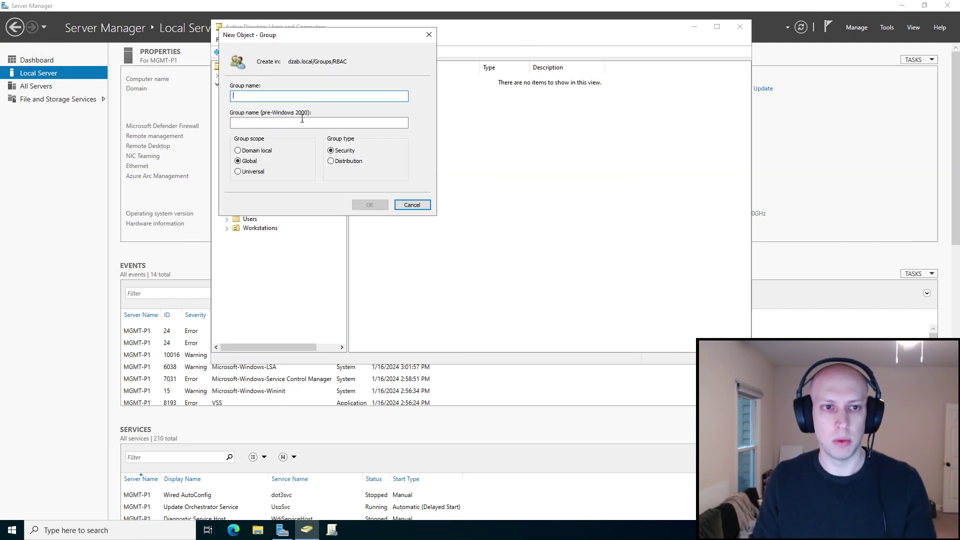
text(RBAC)
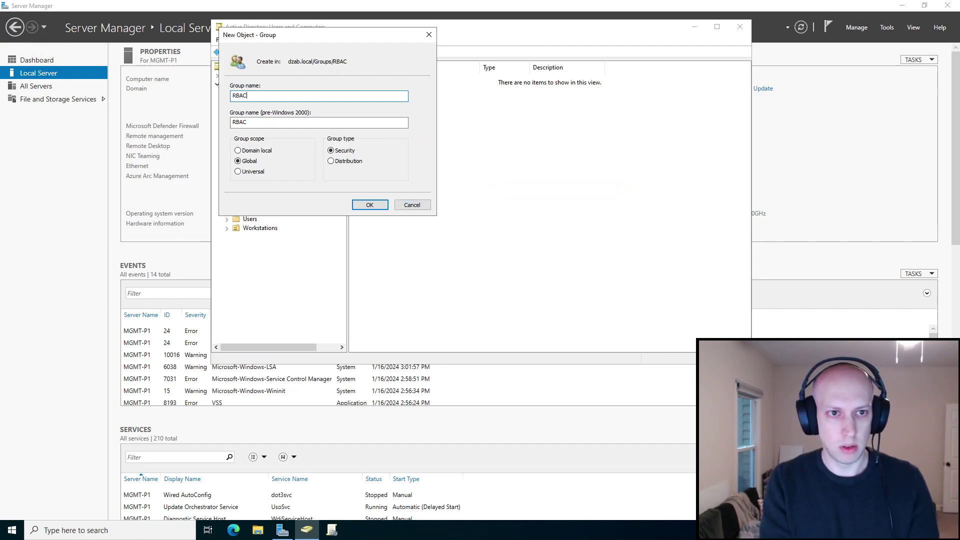
text(-HelpDesk-ADM)
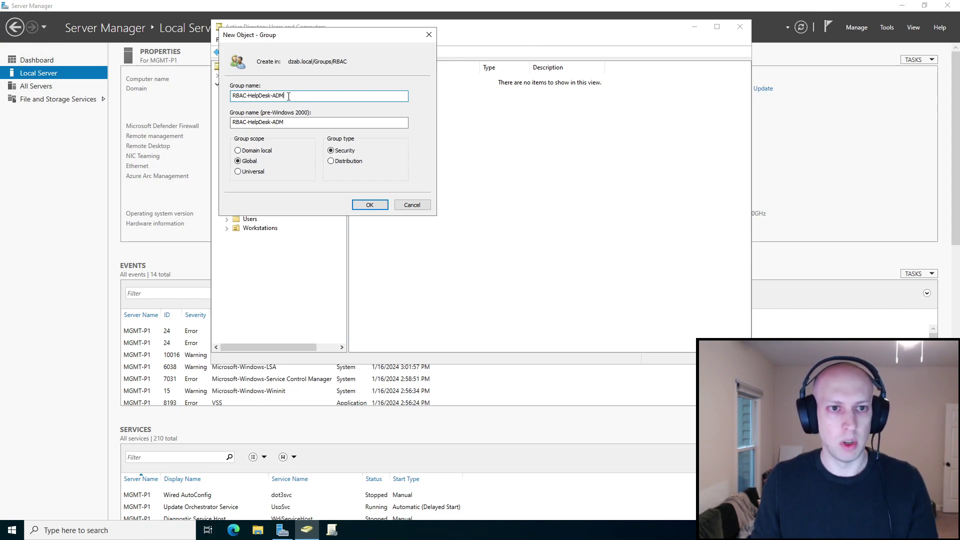
drag(284, 96, 271, 96)
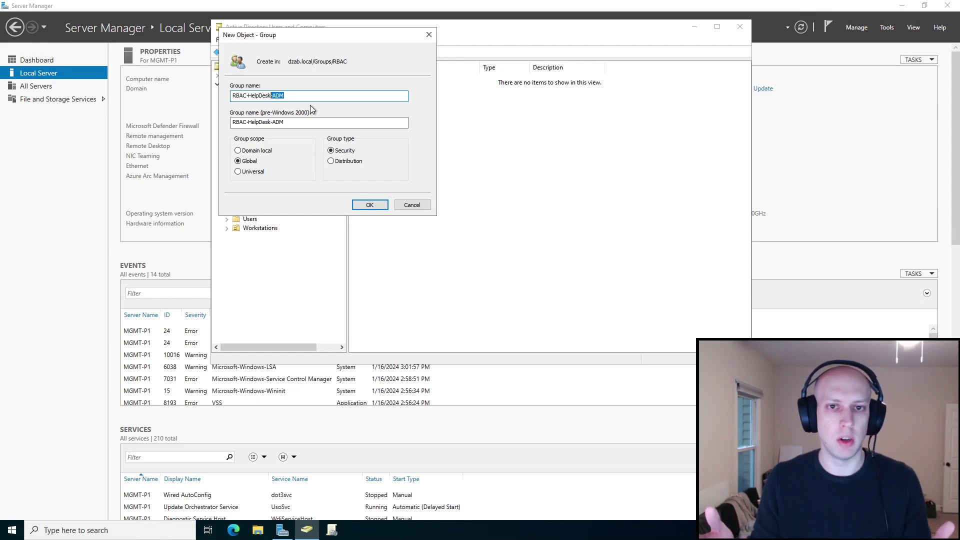
click(370, 205)
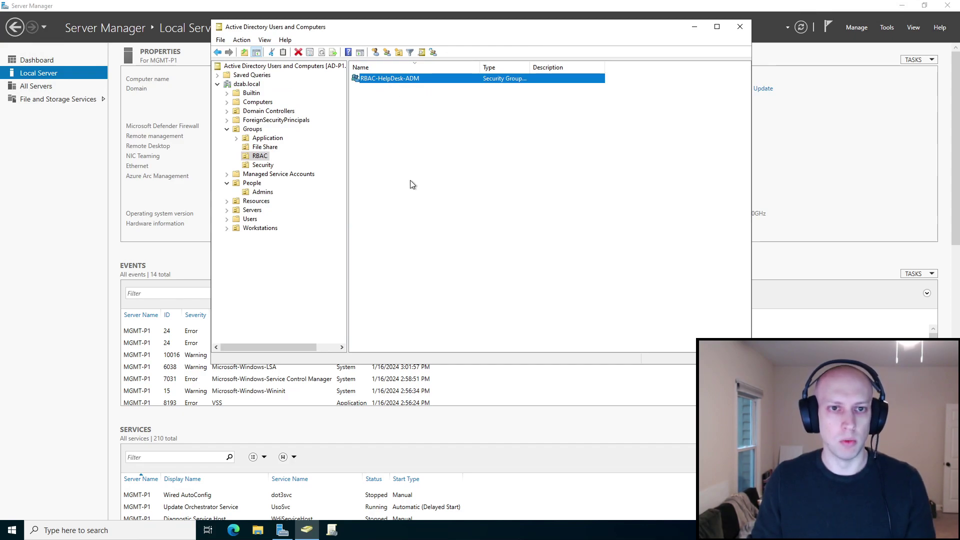
Add RBAC-HelpDesk-ADM to SEC-AD-People-UserPasswordReset's Members list and apply the change
click(261, 165)
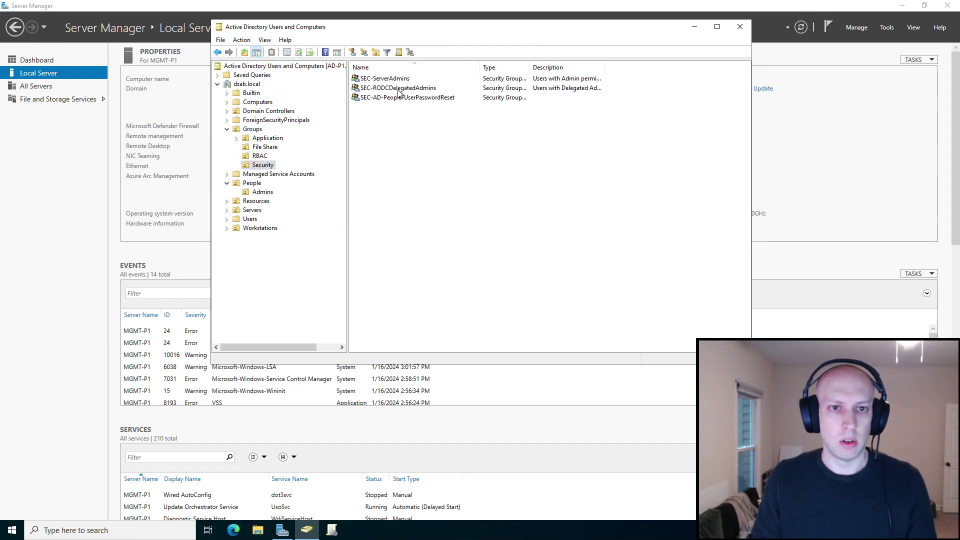
double_click(435, 98)
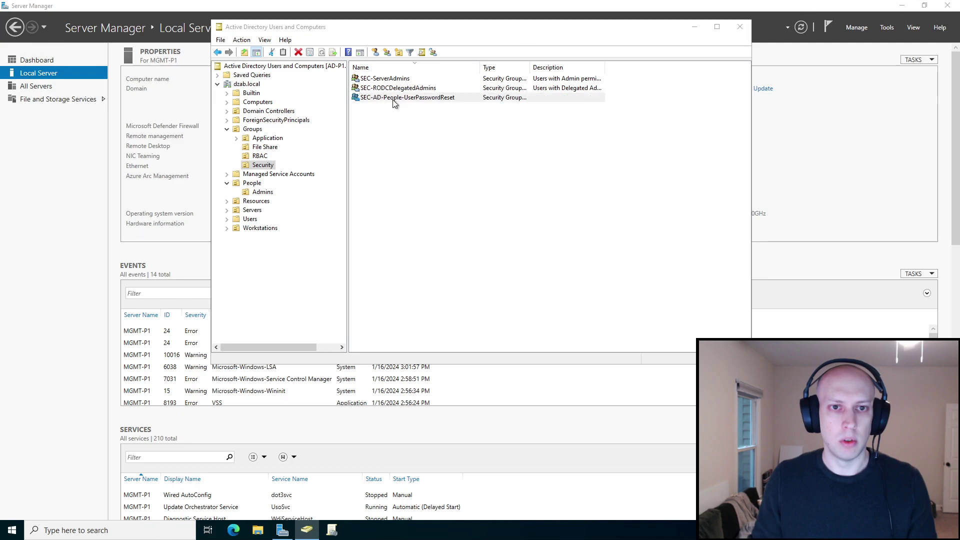
click(421, 82)
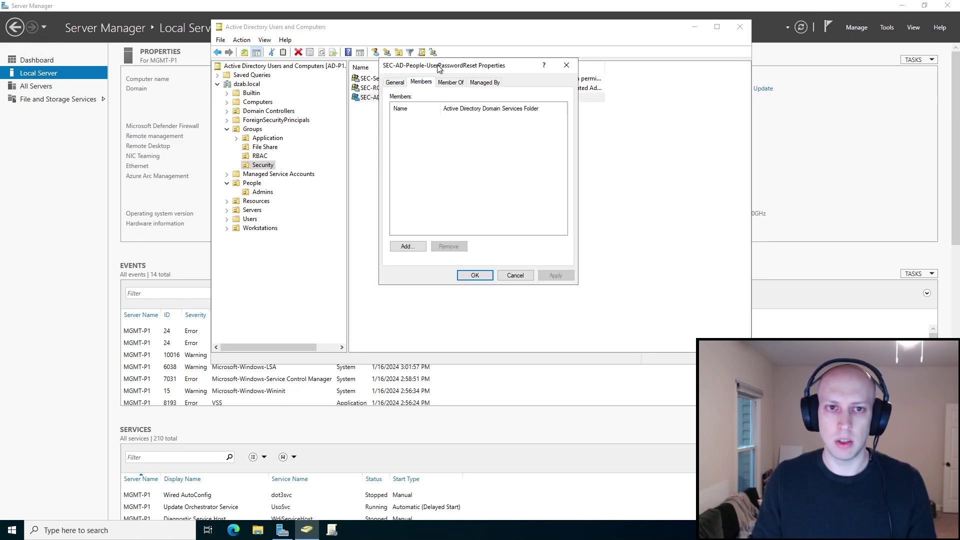
click(407, 246)
text(RBAC-)
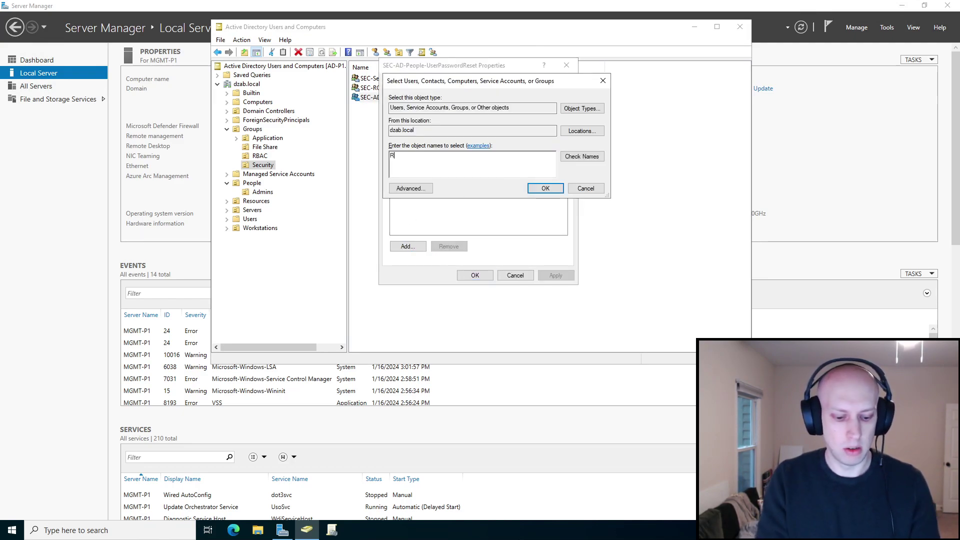
click(579, 159)
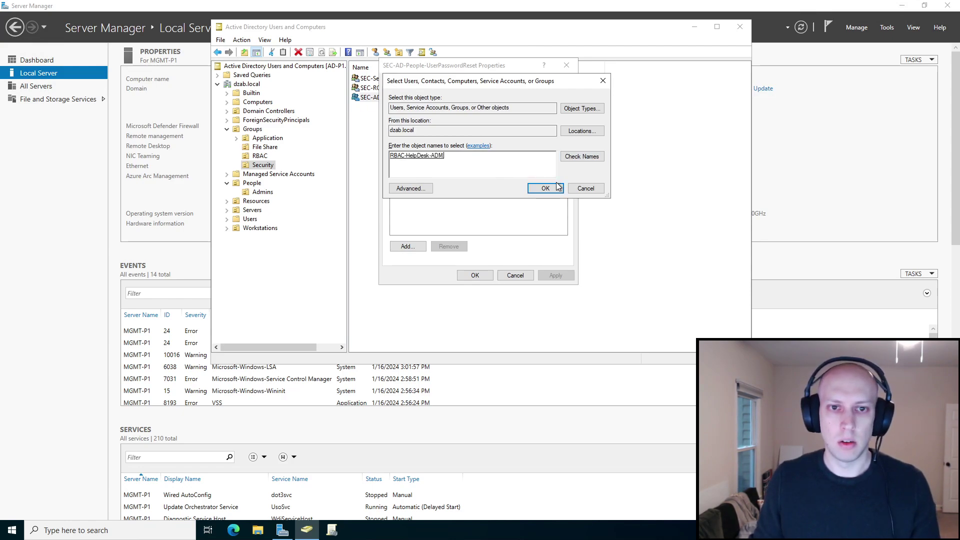
click(551, 189)
click(554, 275)
click(476, 274)
click(260, 192)
Join the bottom Admins account to RBAC-HelpDesk-ADM through its Member Of tab and save
double_click(396, 117)
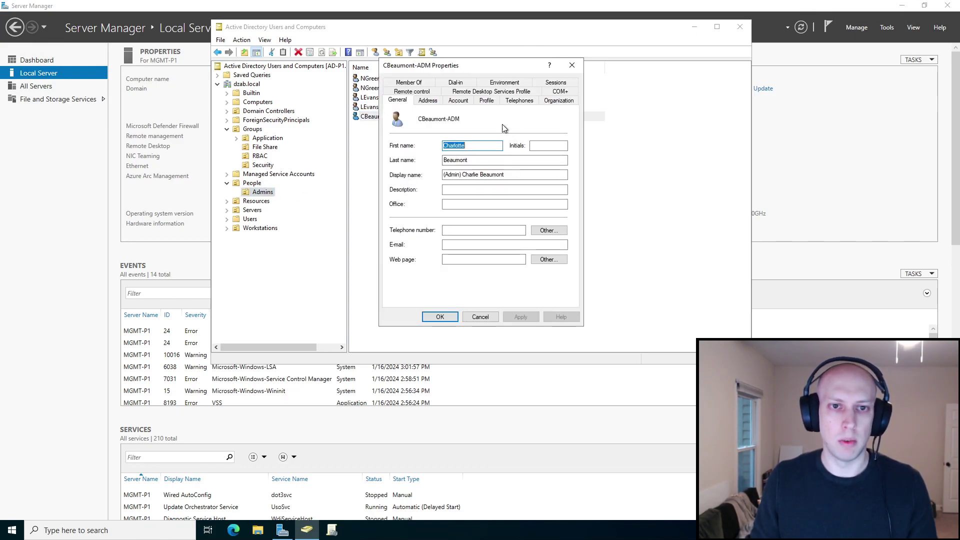
click(408, 82)
click(407, 221)
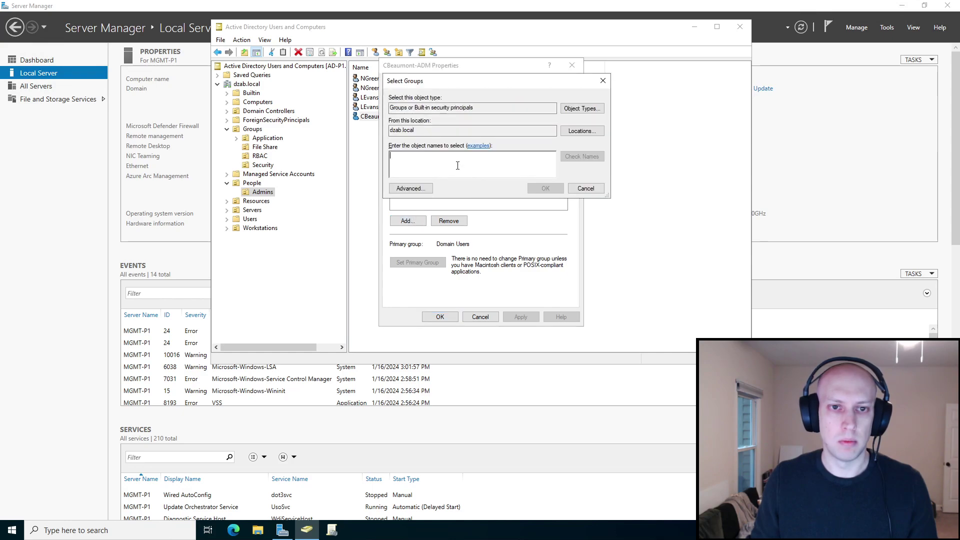
text(RBAC-)
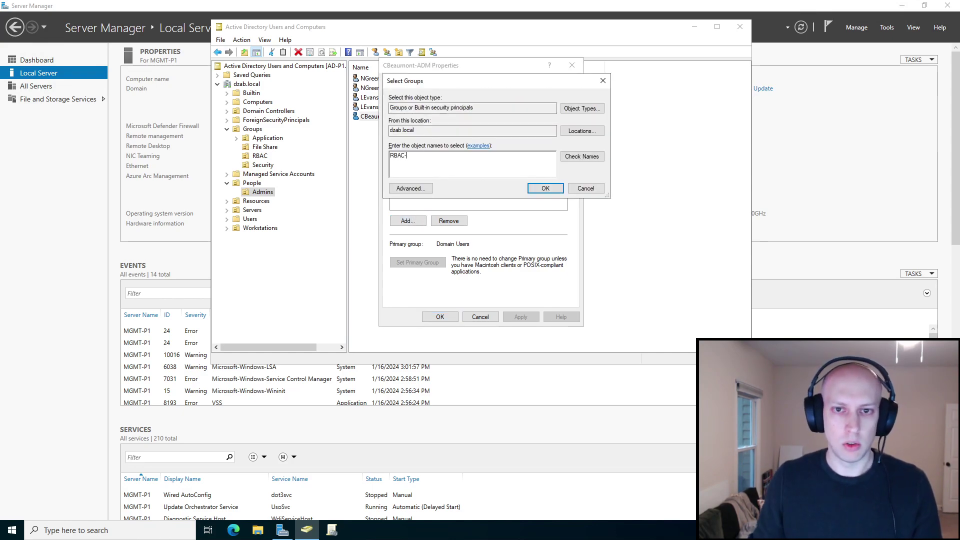
click(578, 158)
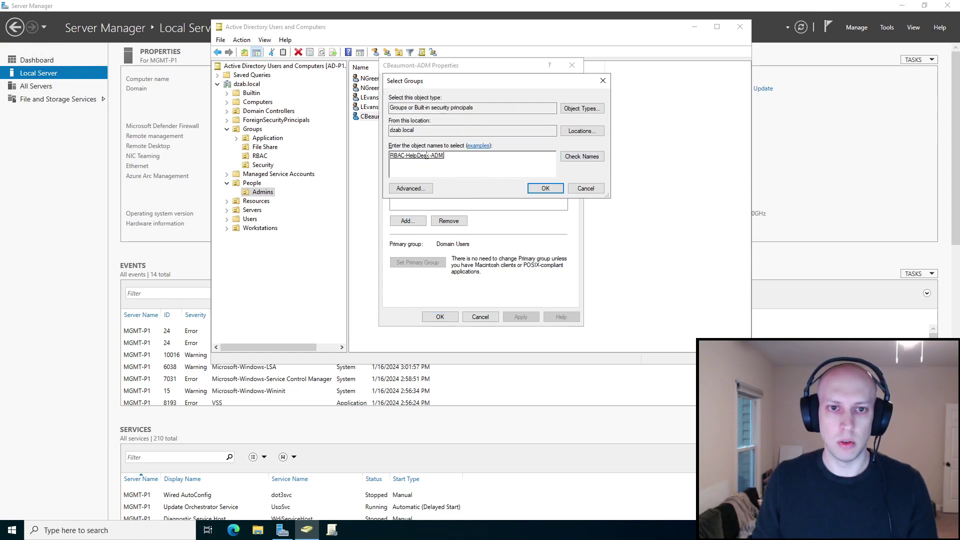
drag(506, 85, 693, 78)
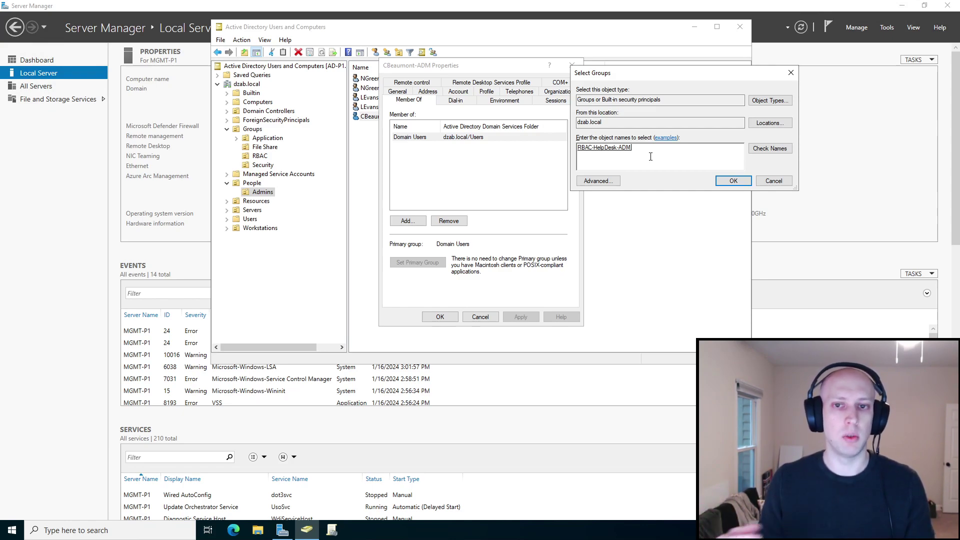
click(732, 181)
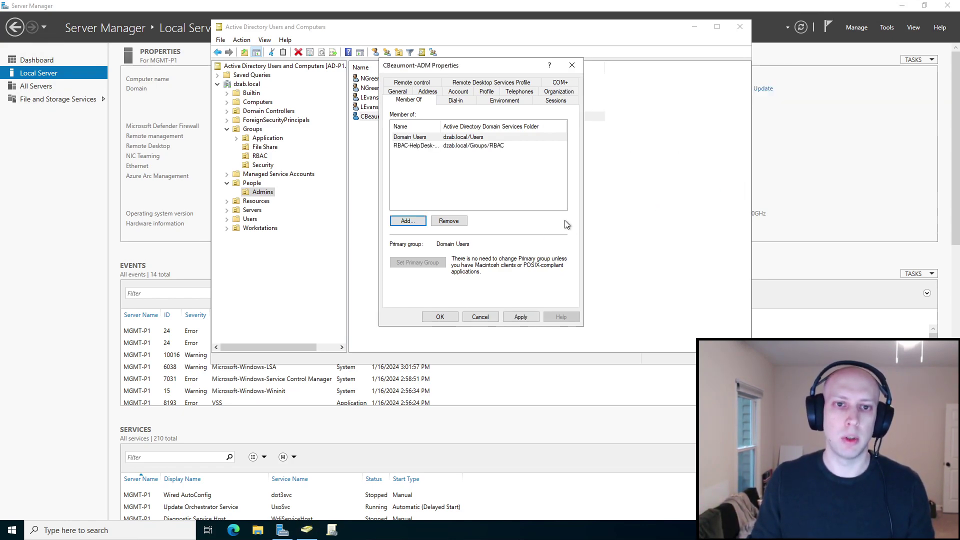
click(440, 316)
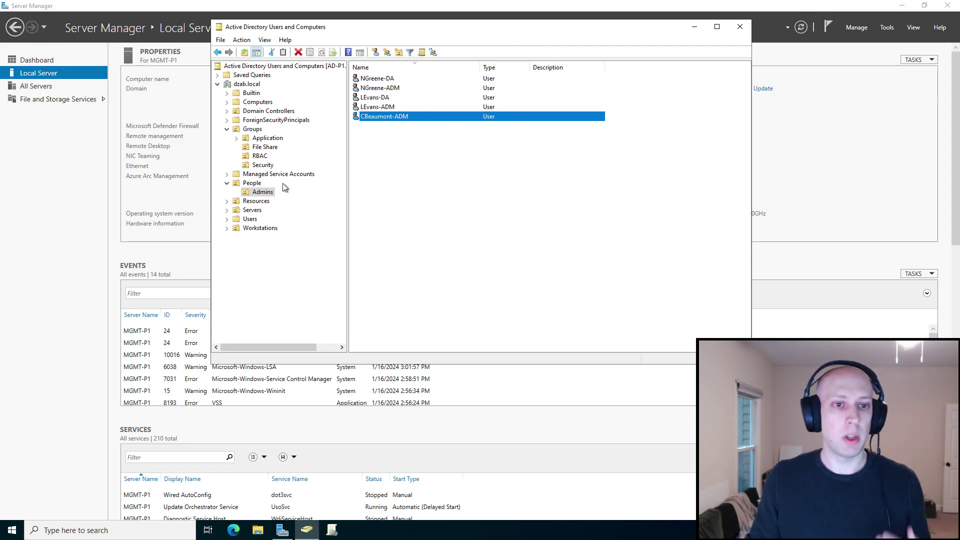
Review a regular People user's properties without making changes
click(251, 183)
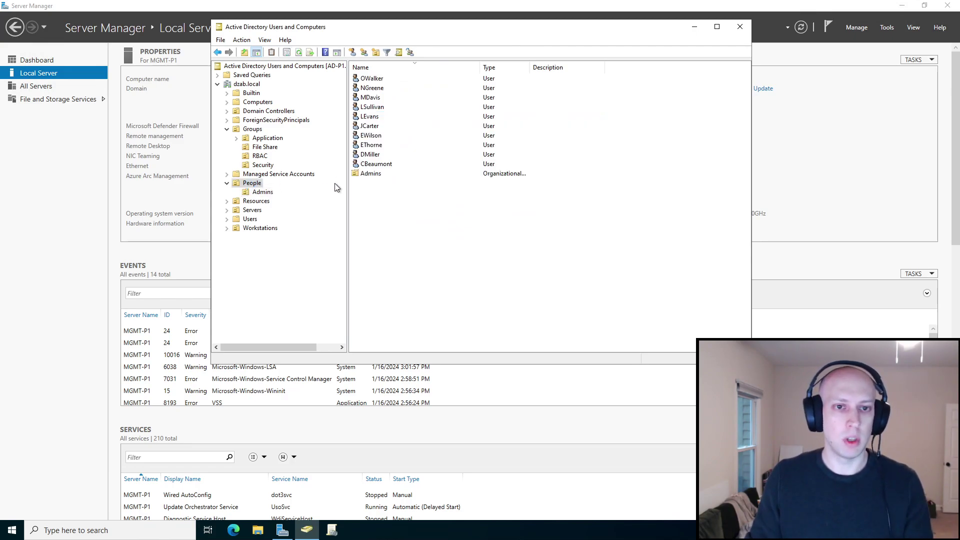
click(375, 156)
double_click(374, 156)
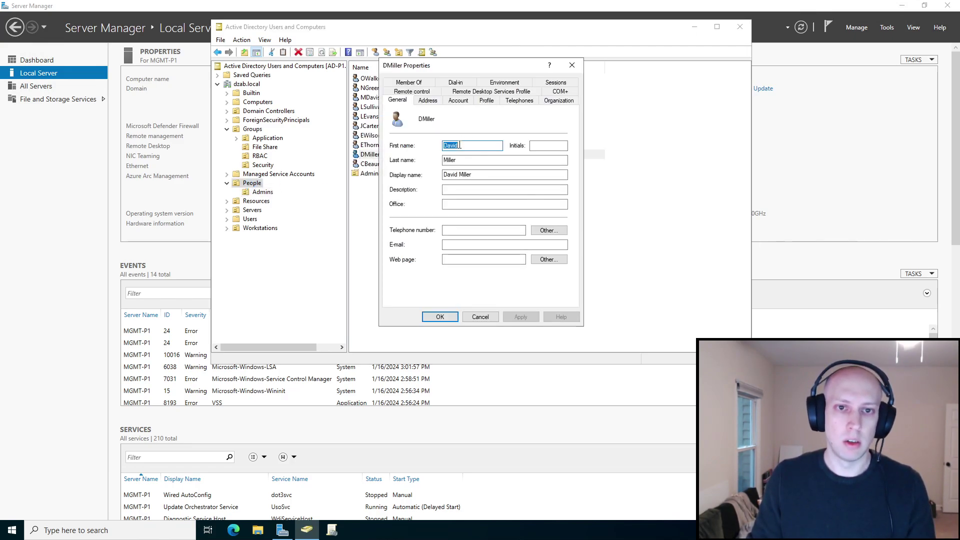
click(480, 316)
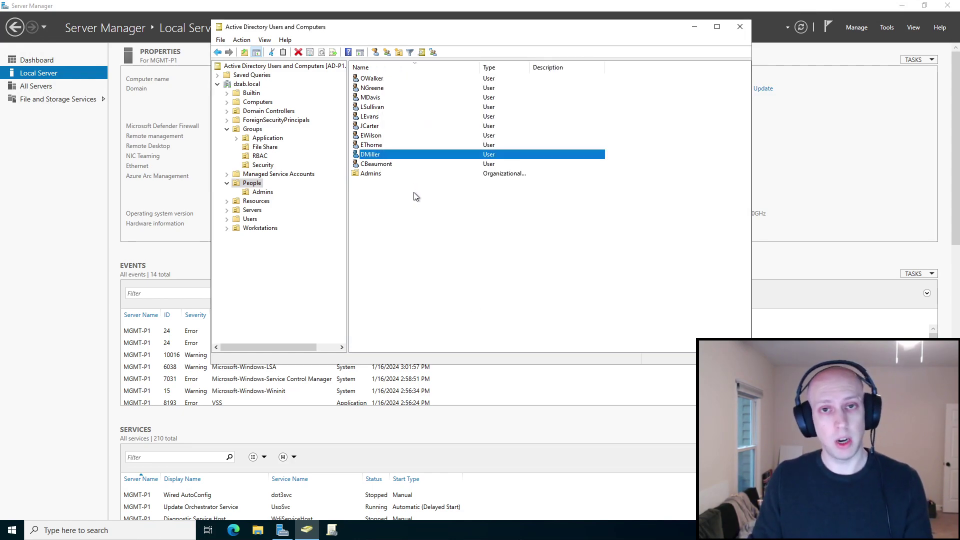
Begin a new user in the Admins OU, placing the form beside the account list
click(258, 191)
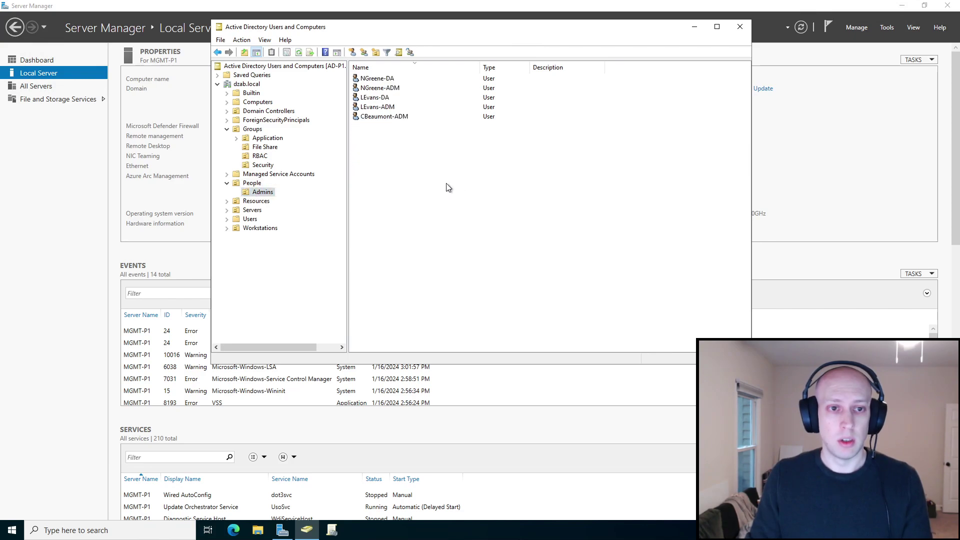
right_click(374, 140)
mouse_move(424, 182)
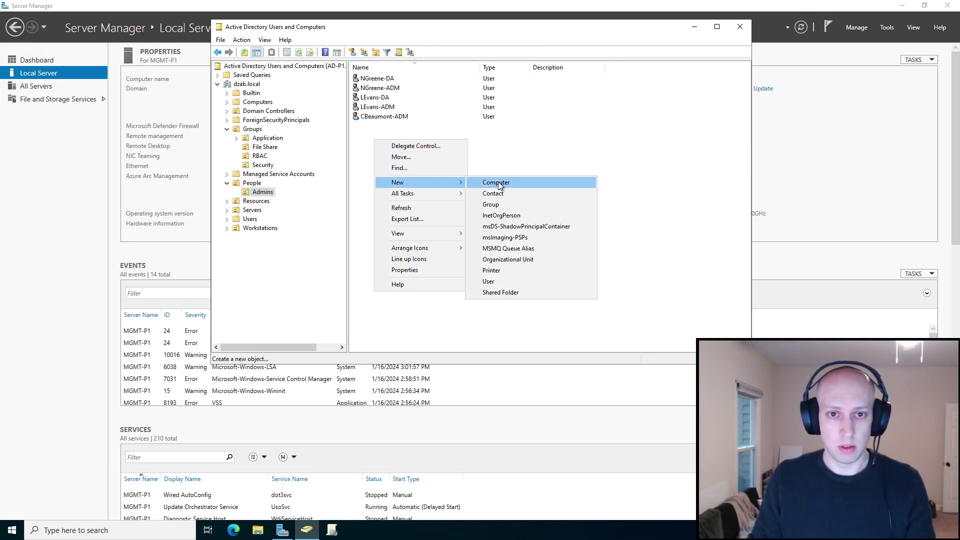
click(500, 281)
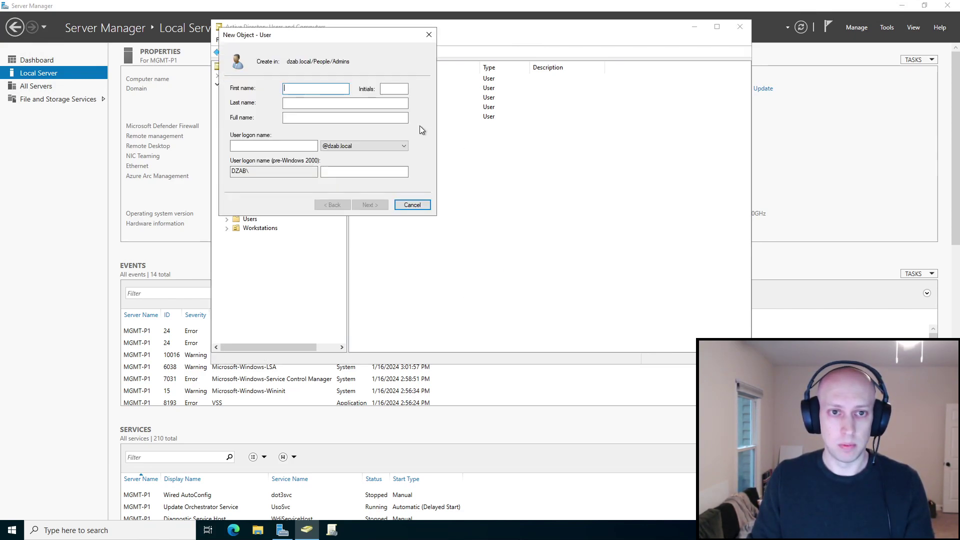
drag(378, 36, 619, 59)
Enter the admin's first and last name, an '(Admin)' full-name prefix, and an -ADM logon name
text(Dav)
key(Tab)
key(Tab)
text(M)
key(Tab)
key(Tab)
key(shift+Tab)
key(Home)
text((Admin))
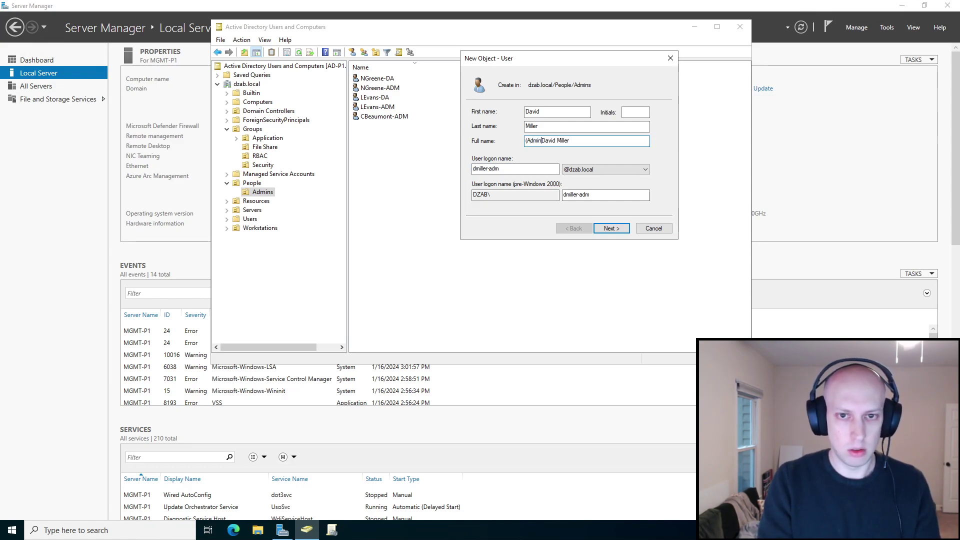
key(BackSpace)
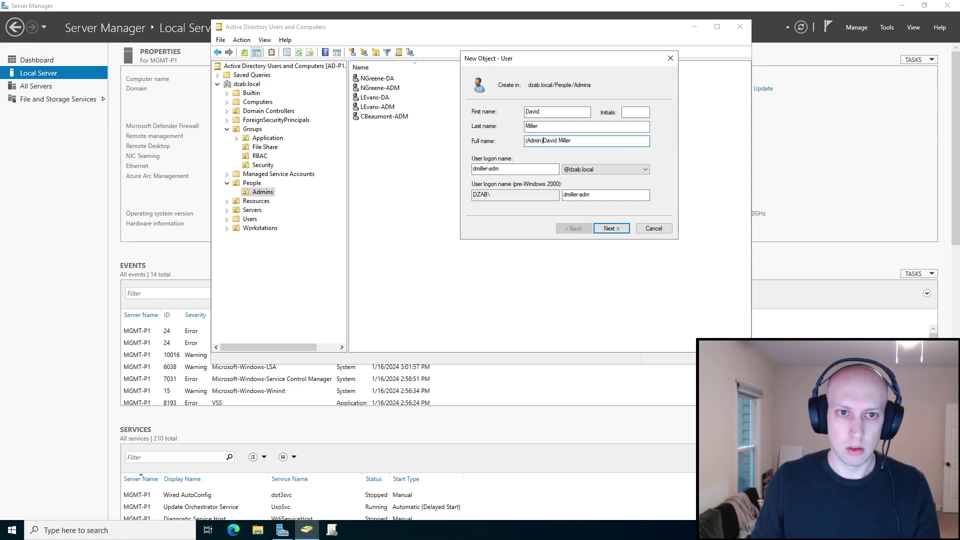
key(Tab)
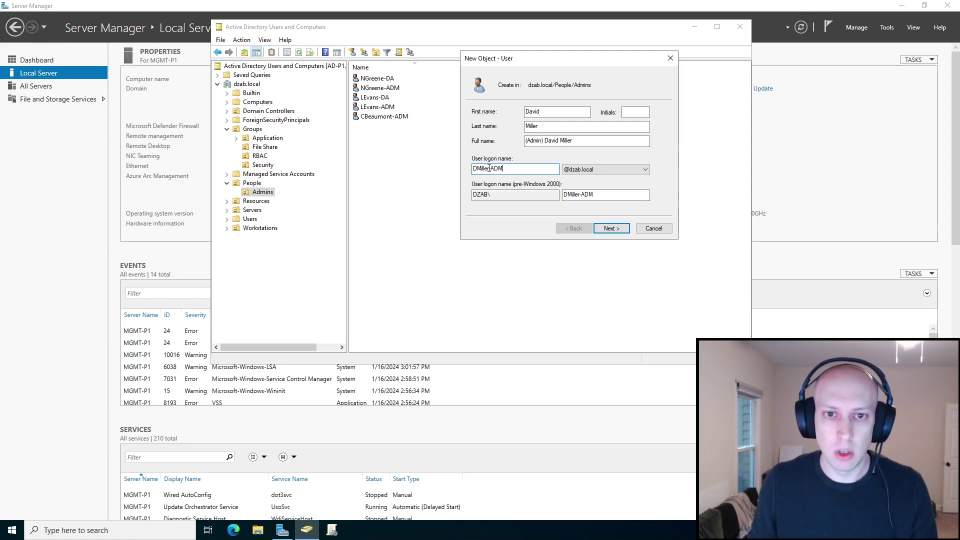
Set and confirm the account password, untick change at next logon, and finish
click(607, 230)
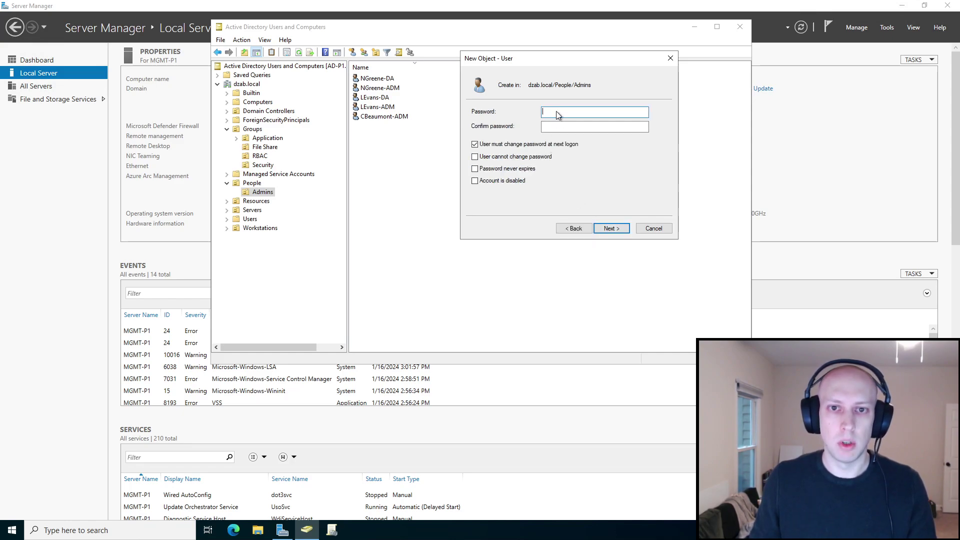
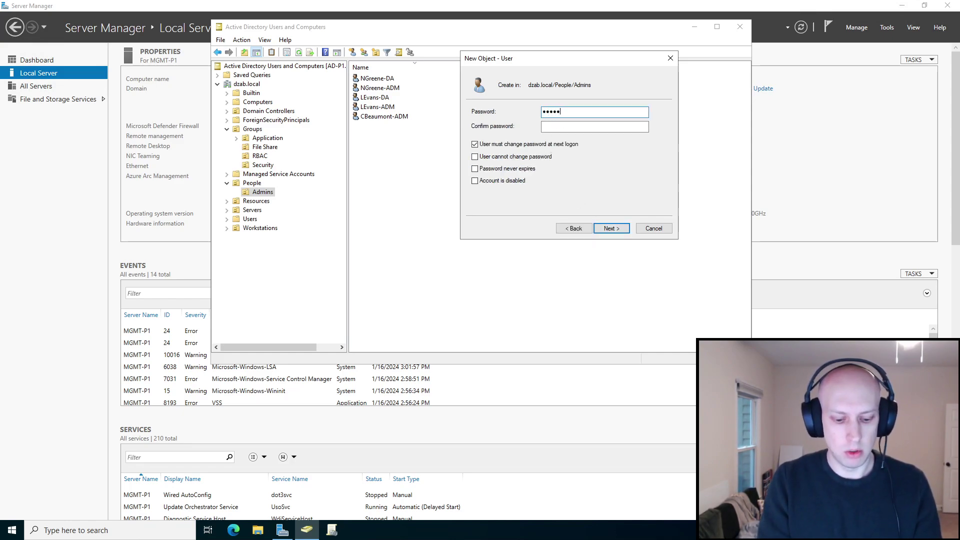
key(Tab)
click(580, 112)
click(515, 145)
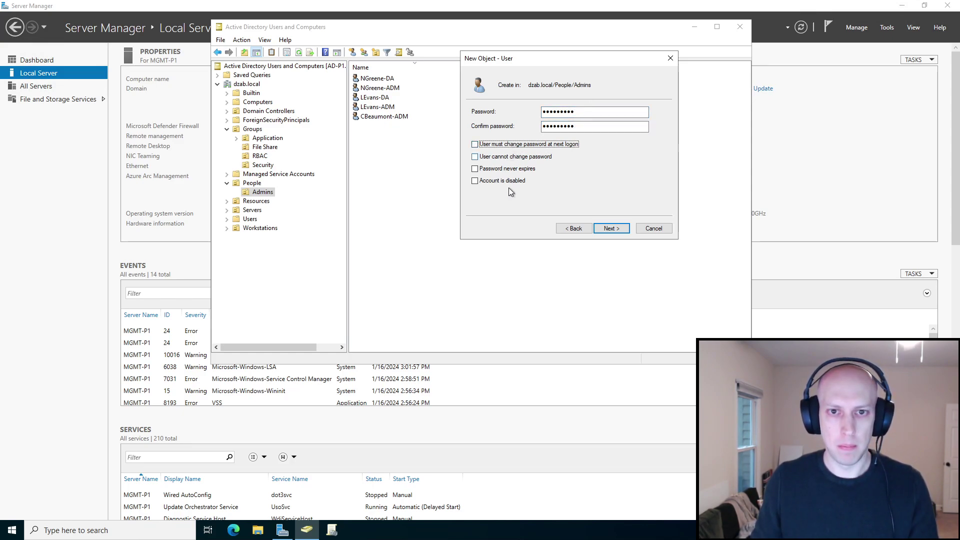
click(612, 230)
click(612, 229)
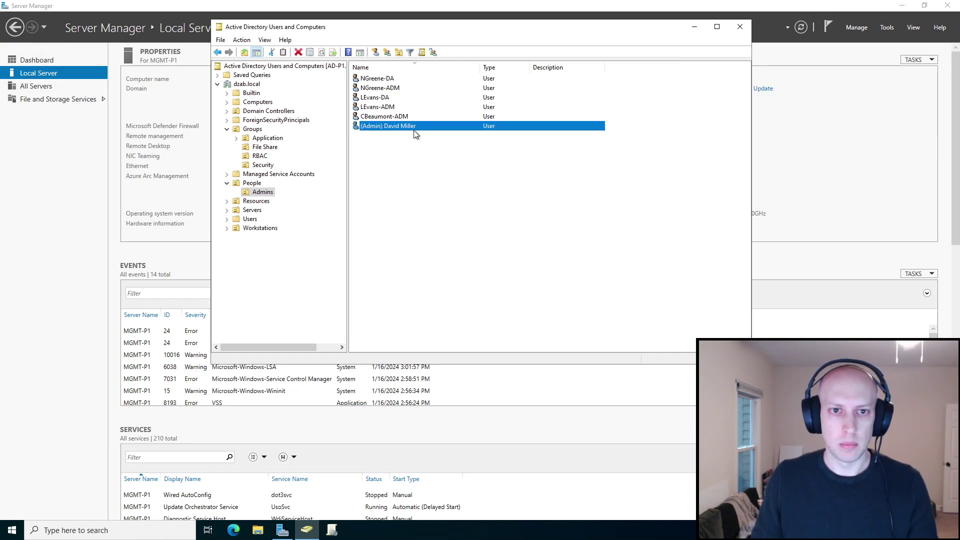
Inspect the new admin account's properties without changes
double_click(381, 125)
drag(442, 174, 517, 176)
click(473, 317)
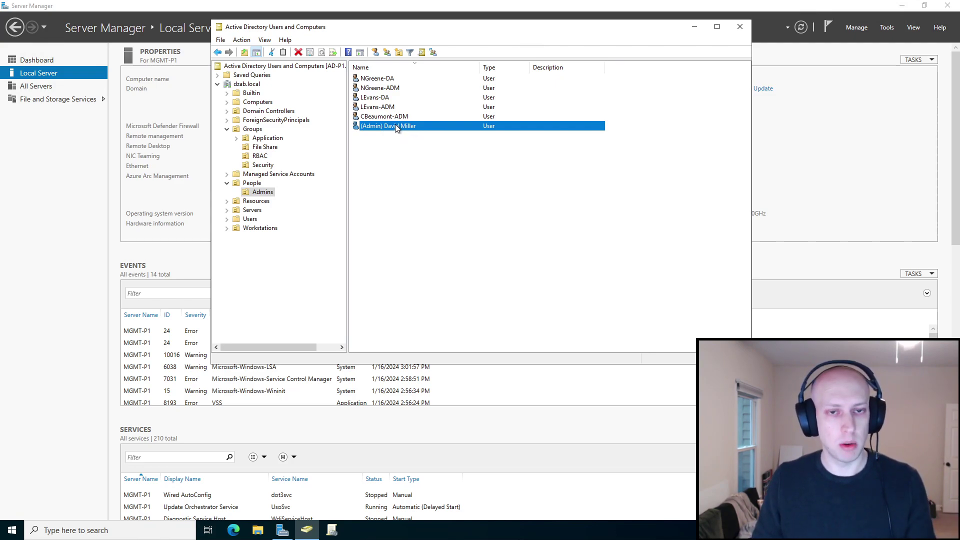
Use 'Add to a group...' on the new admin account to join RBAC-HelpDesk-ADM
right_click(397, 129)
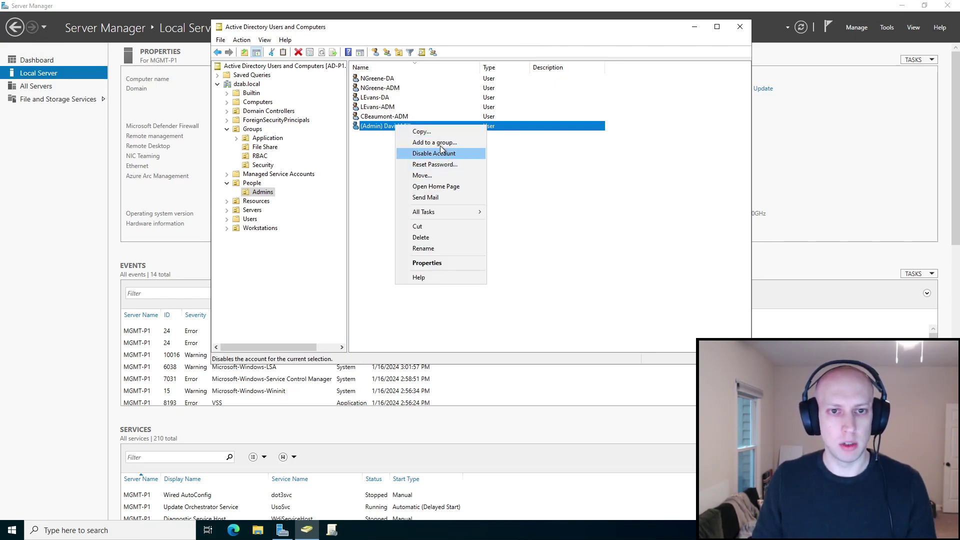
click(436, 143)
text(RBAC-)
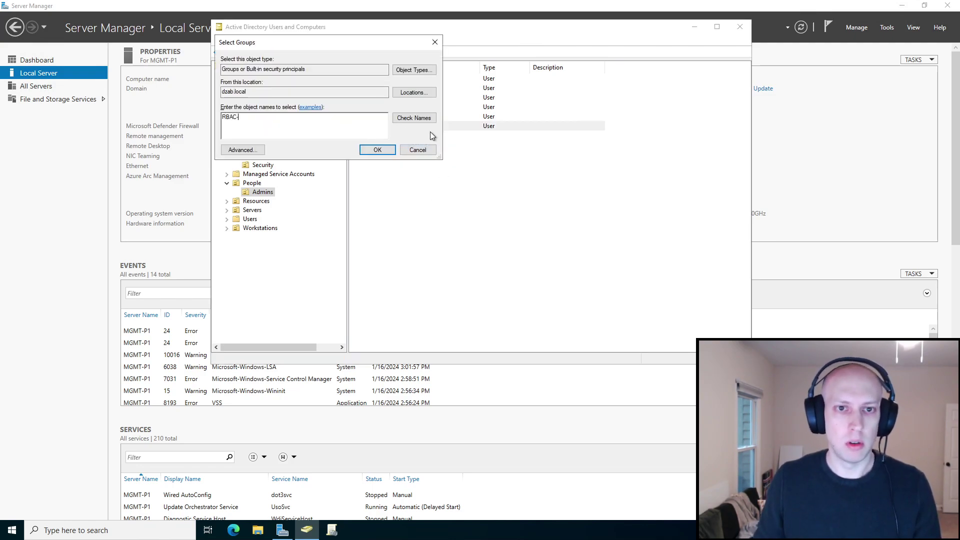
click(403, 119)
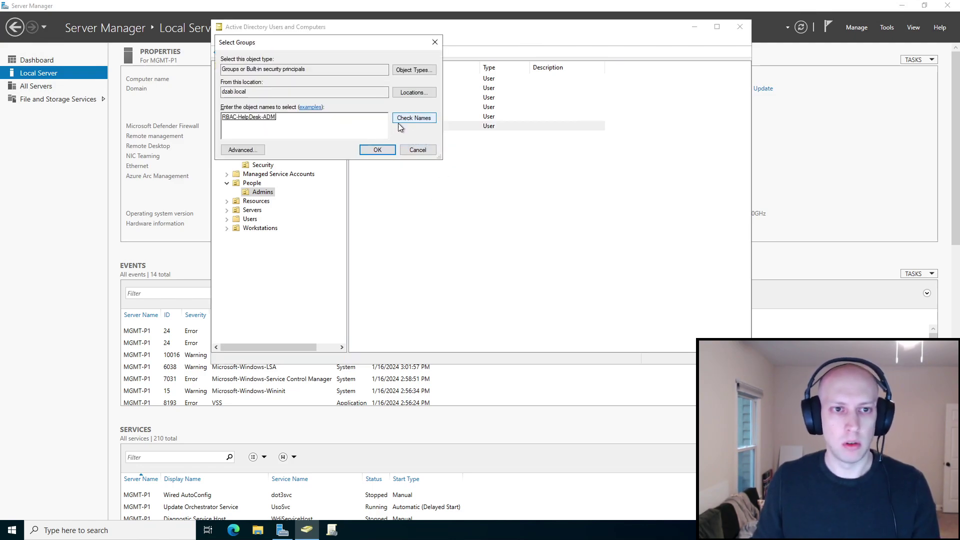
click(377, 150)
click(550, 301)
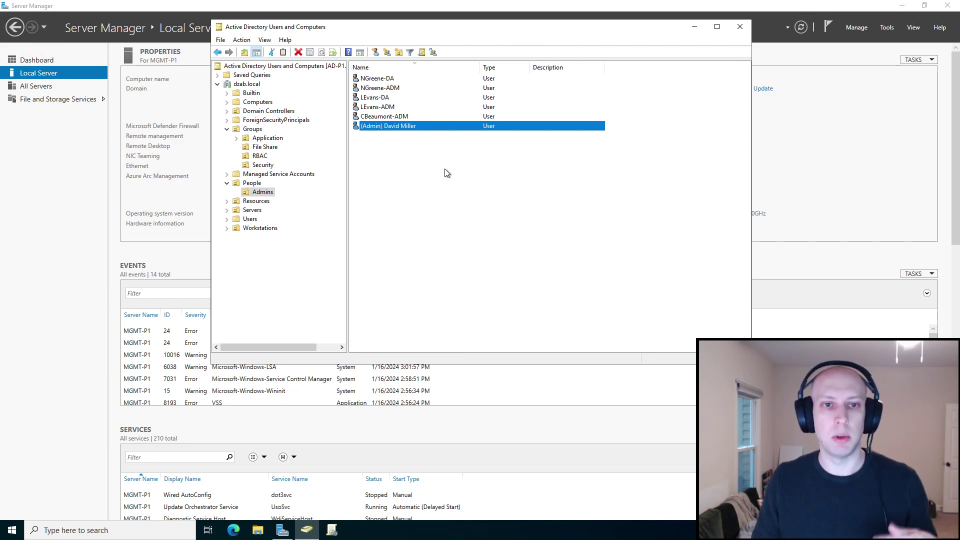
View the RBAC folder, then list the Security folder's three SEC groups
click(263, 157)
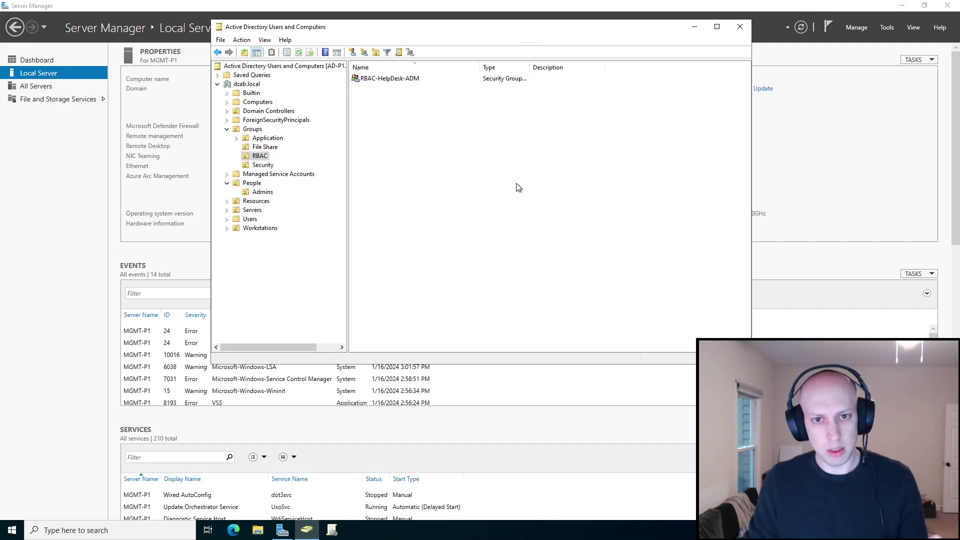
click(263, 165)
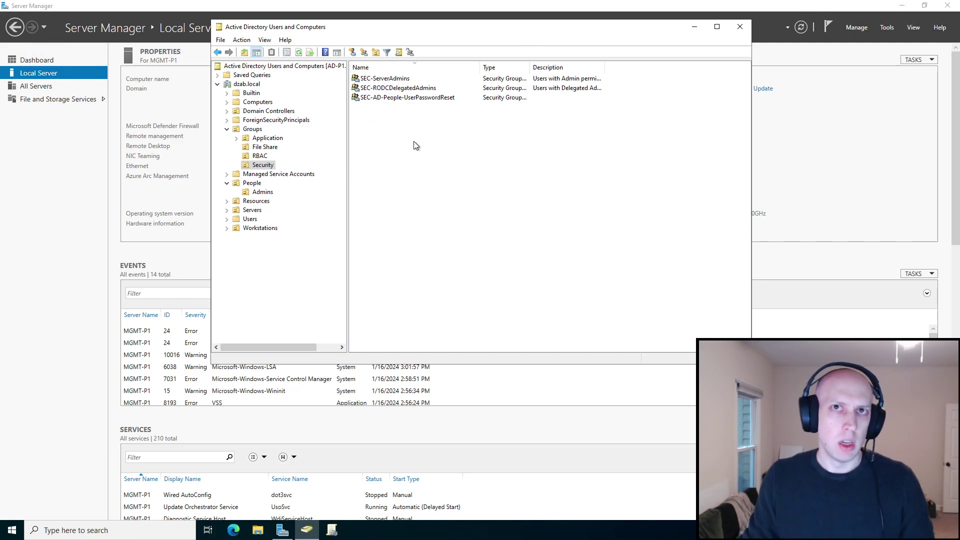
Open the People OU's properties, look at its Managed By tab, and close without changes
click(252, 184)
right_click(252, 185)
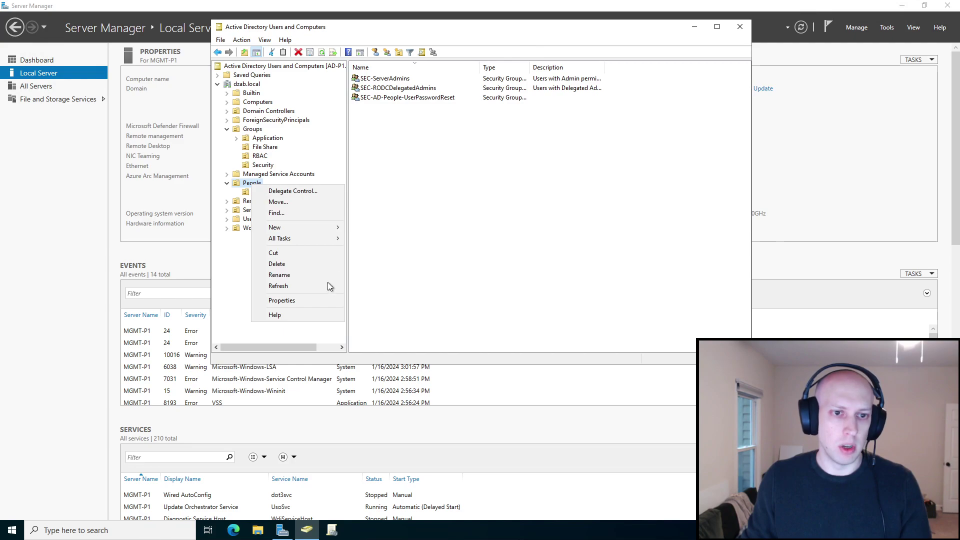
click(300, 302)
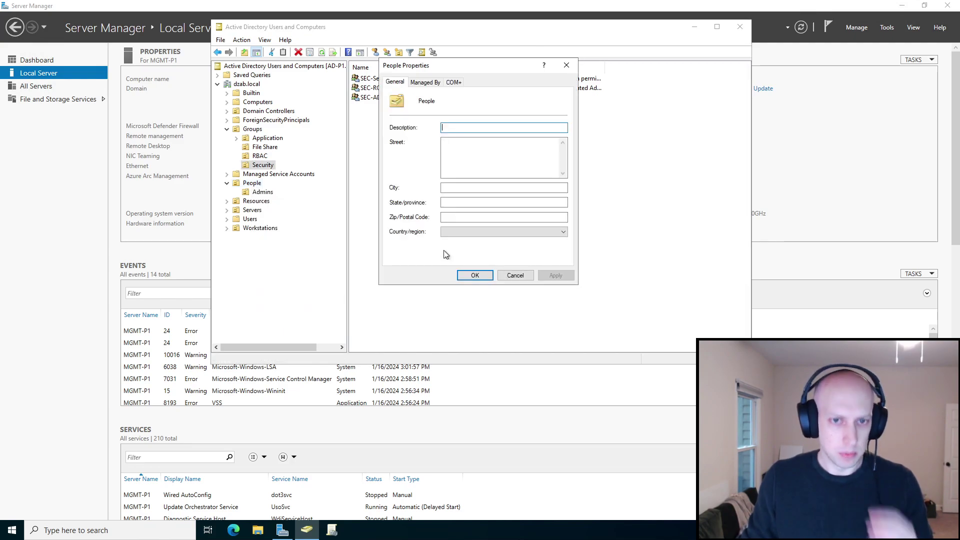
click(425, 82)
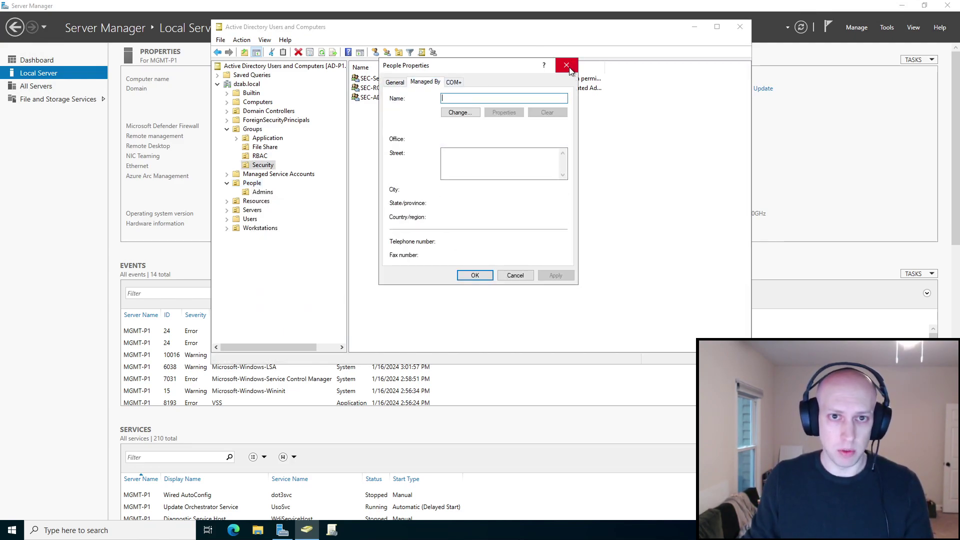
click(523, 274)
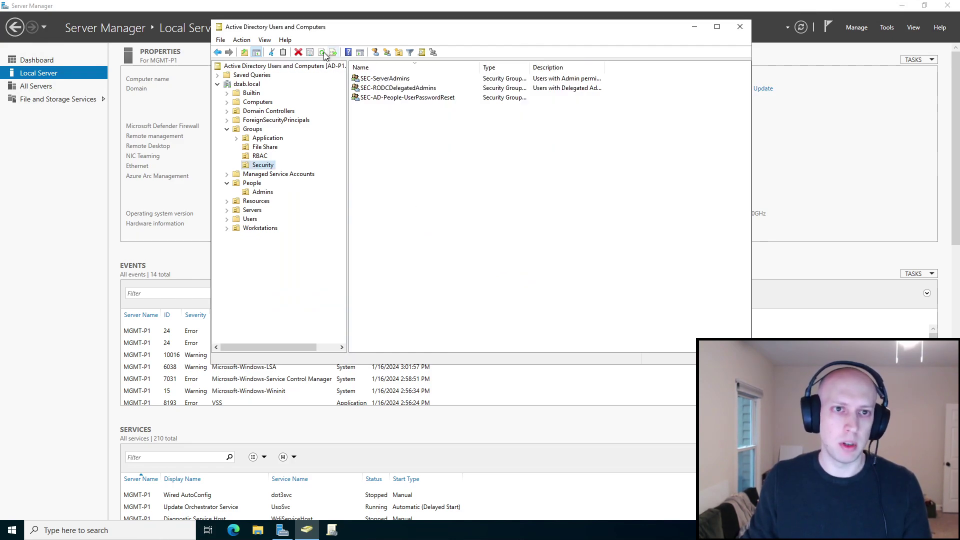
Turn on View > Advanced Features and reopen People's properties on the Security tab
click(264, 40)
click(297, 125)
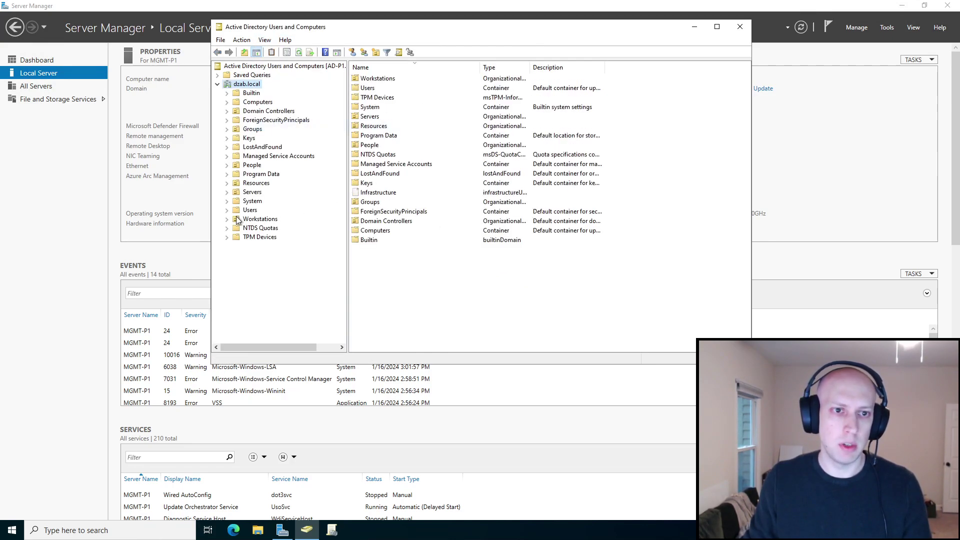
right_click(247, 170)
click(276, 270)
click(473, 83)
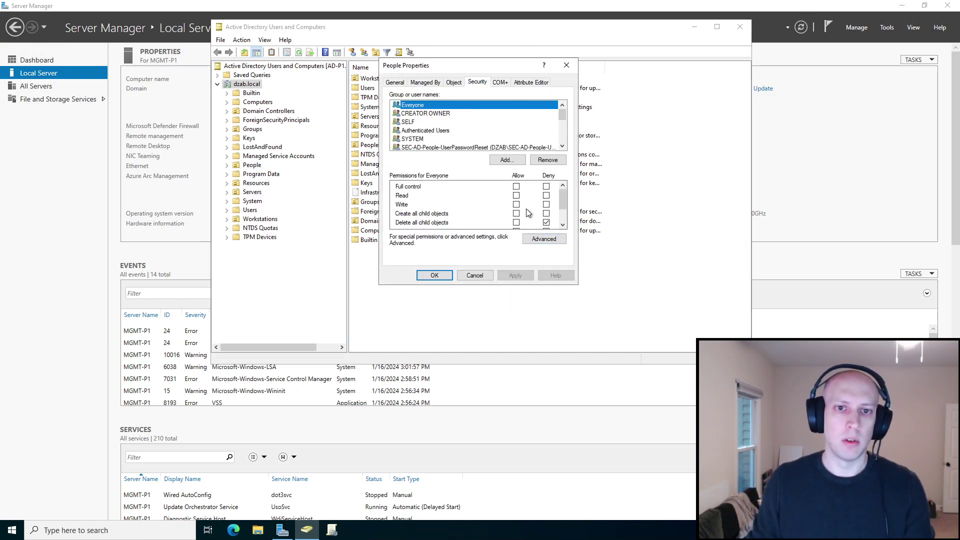
Select SEC-AD-People-UserPasswordReset and bring up People's advanced security settings
click(562, 146)
click(456, 140)
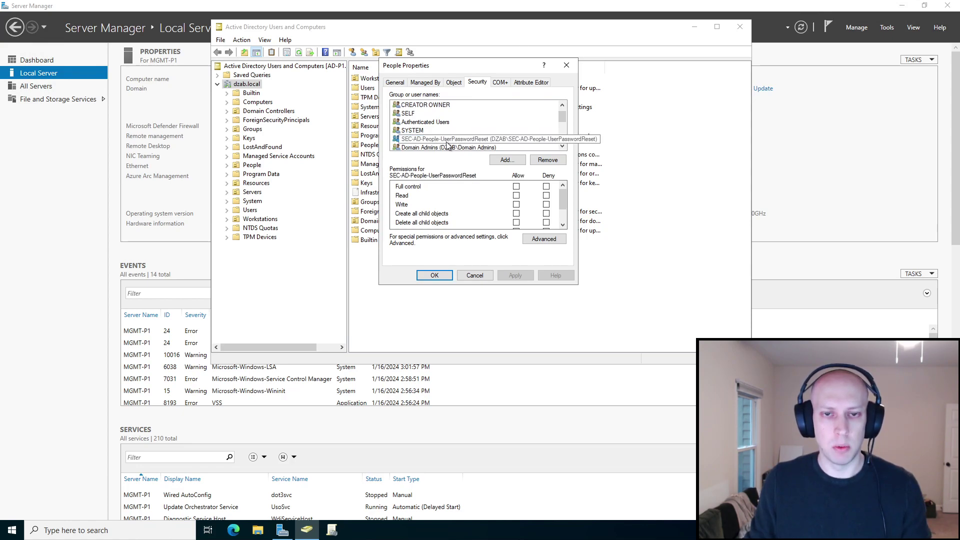
mouse_move(565, 195)
mouse_down()
mouse_move(561, 215)
mouse_move(565, 193)
mouse_up()
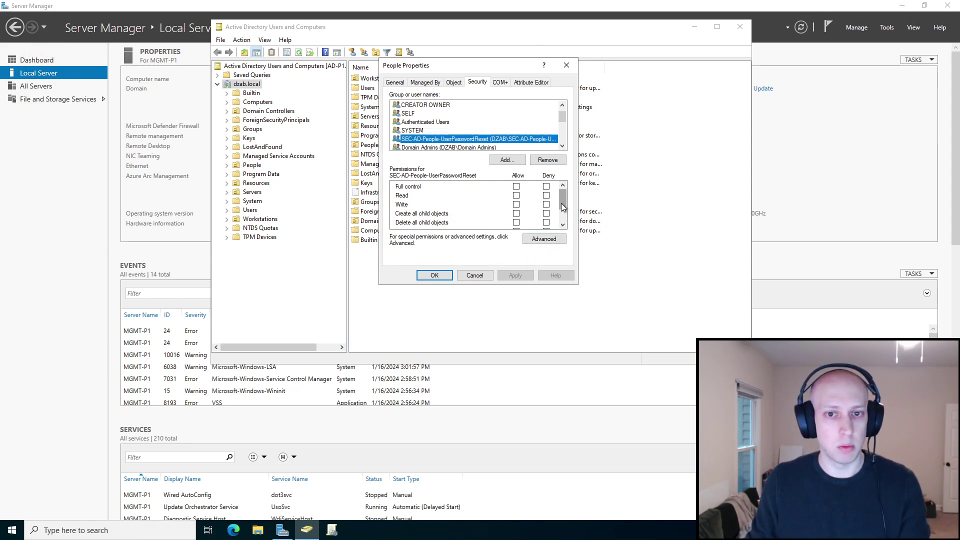
drag(561, 203, 563, 215)
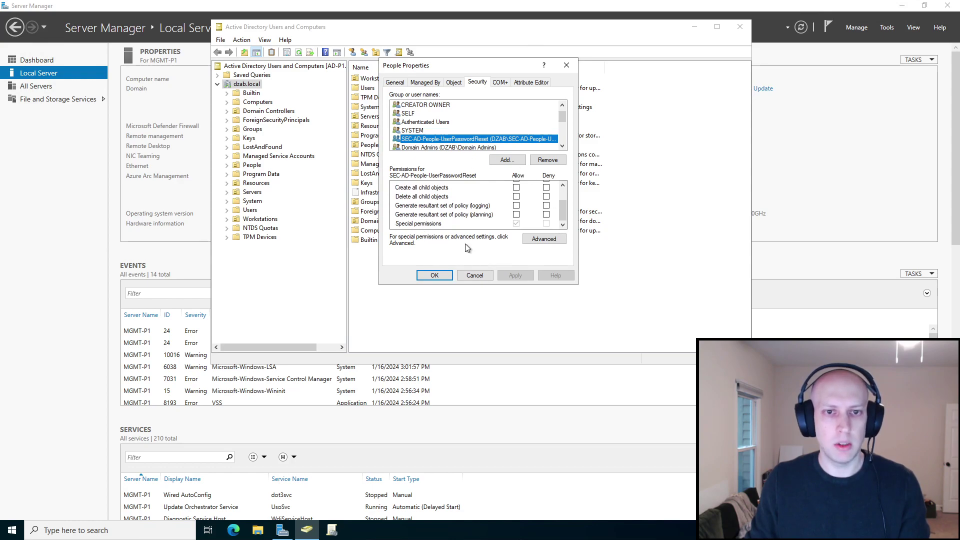
click(544, 239)
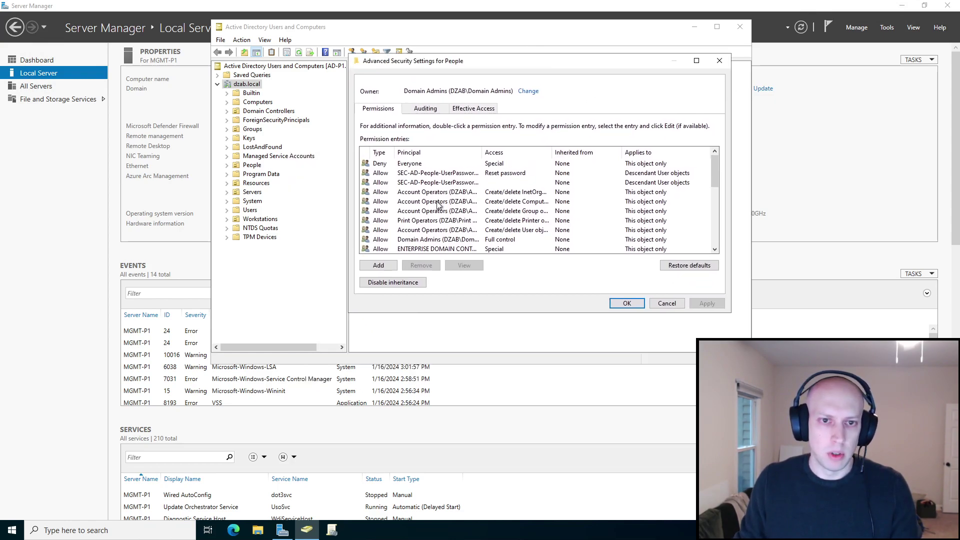
Inspect the password-reset group's Reset password entry and the detailed permissions of its second entry
click(451, 174)
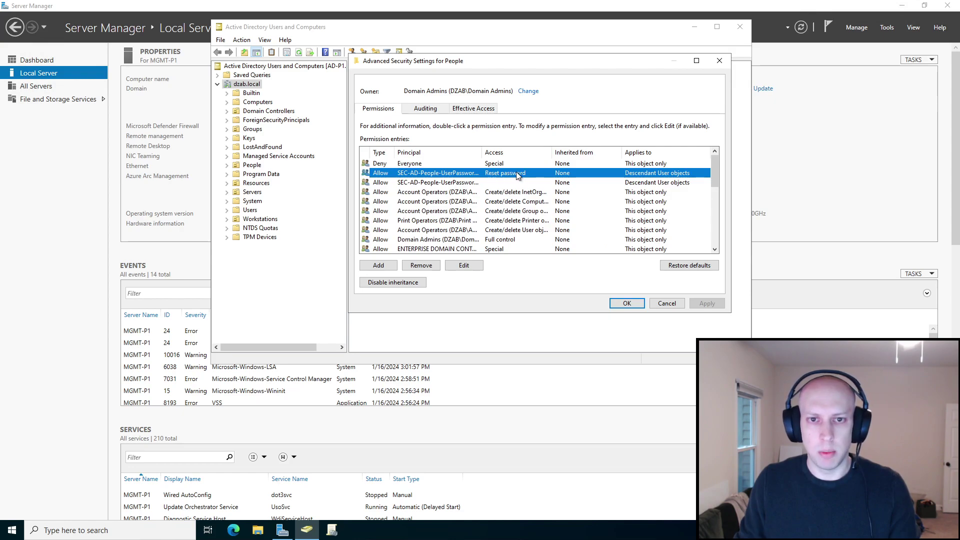
click(449, 183)
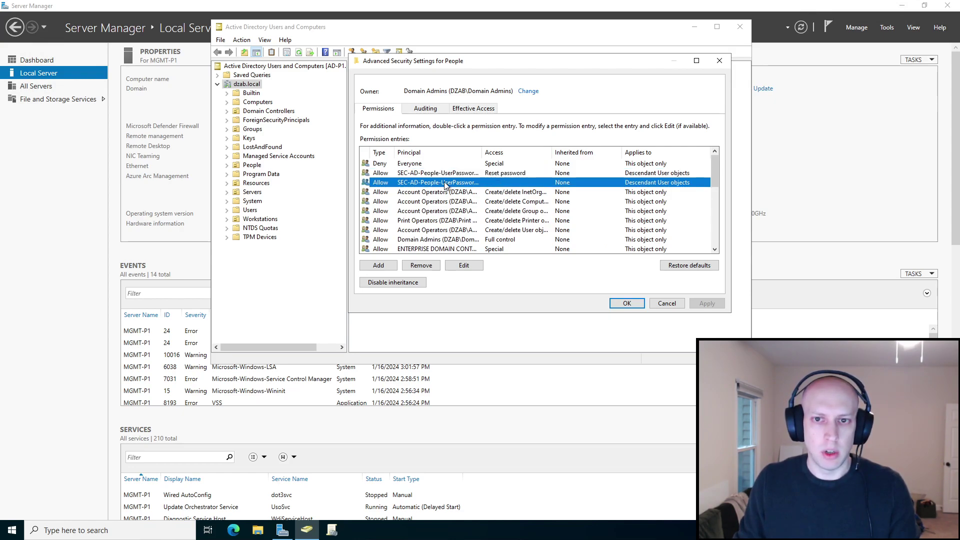
click(474, 267)
drag(512, 124, 567, 88)
scroll(476, 223, down, 2)
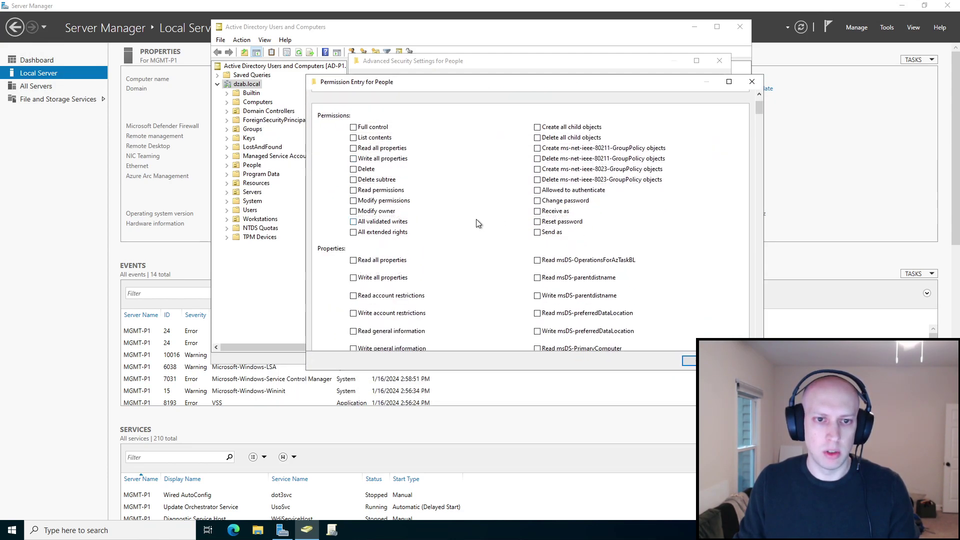
scroll(477, 223, down, 2)
scroll(474, 200, up, 3)
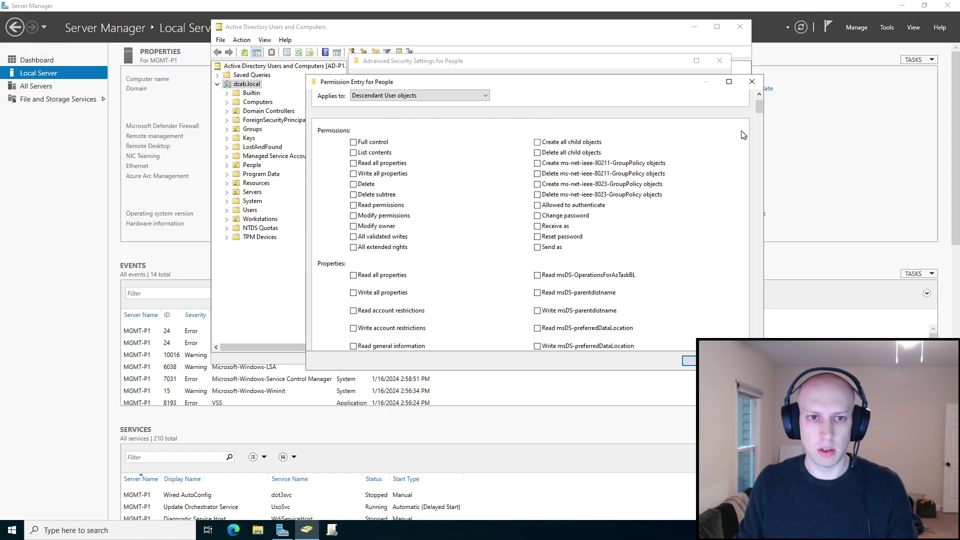
drag(756, 106, 754, 280)
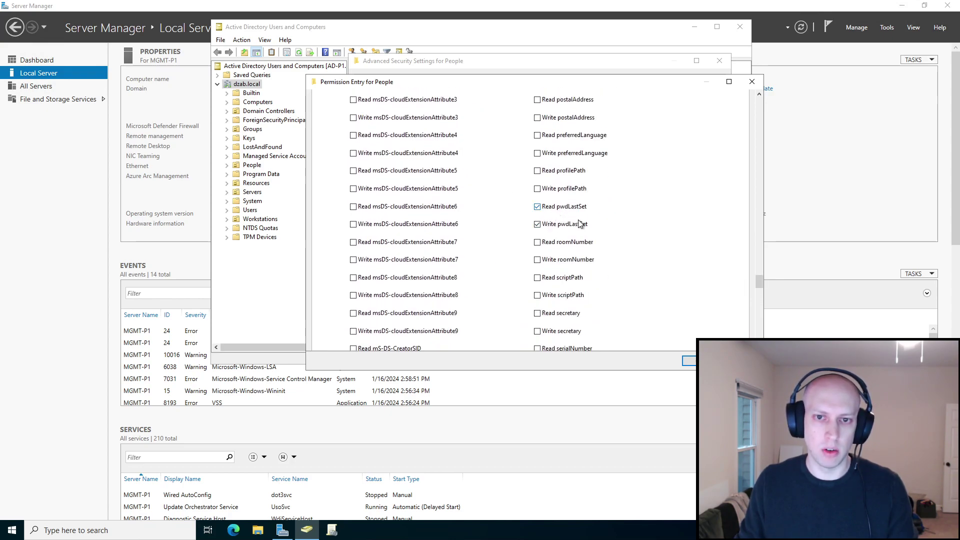
drag(757, 284, 763, 98)
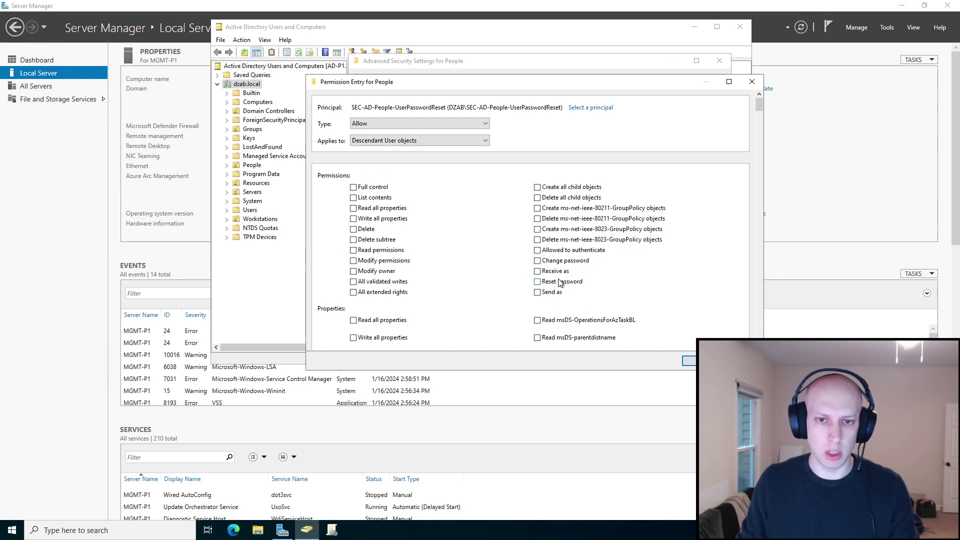
scroll(550, 327, down, 1)
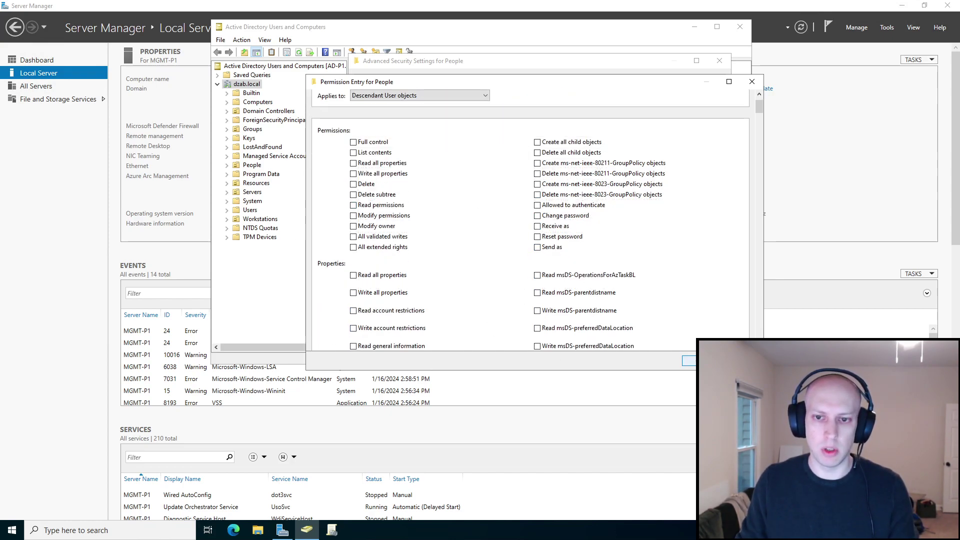
Cancel out of the permission entry, People's advanced security settings and People Properties
click(702, 361)
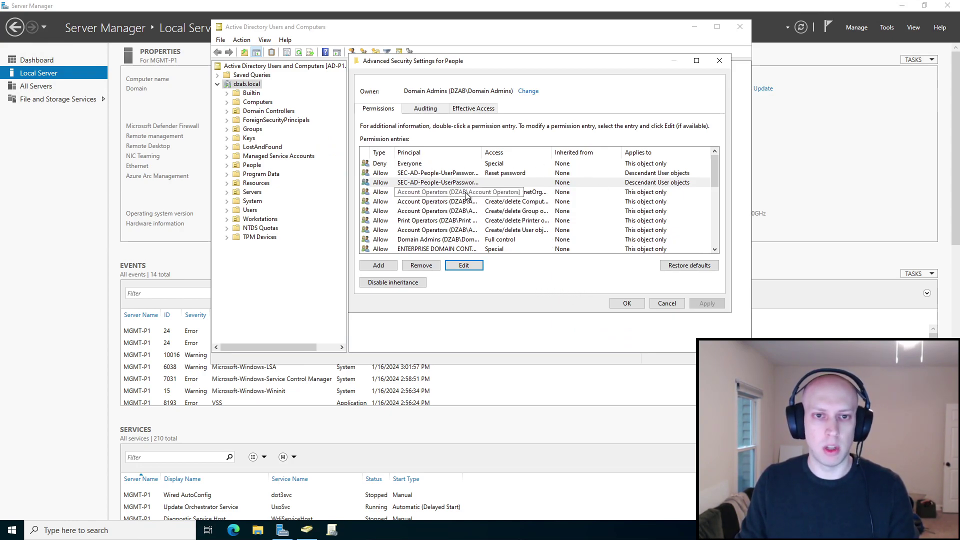
click(667, 302)
click(482, 276)
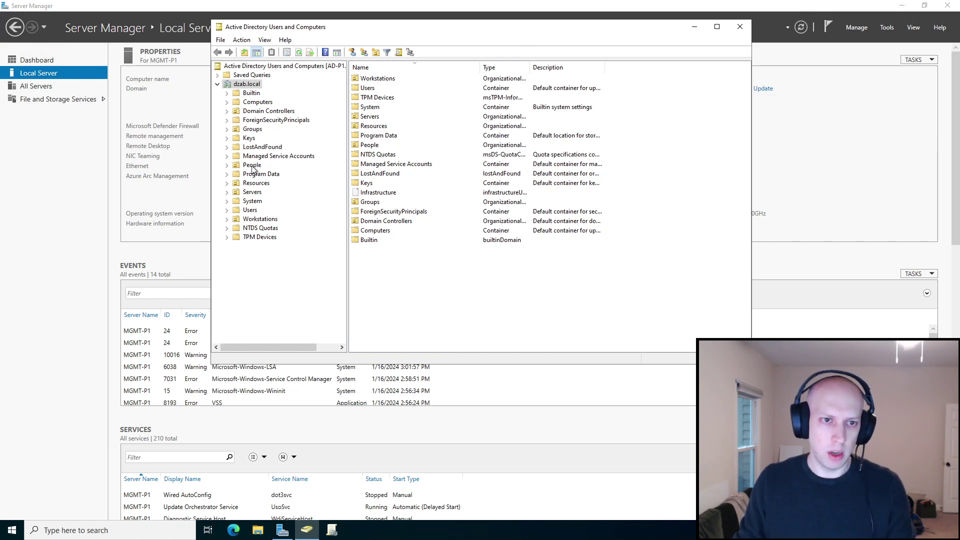
Expand People in the tree, select its Admins sub-OU and bring up the Admins context menu
double_click(231, 166)
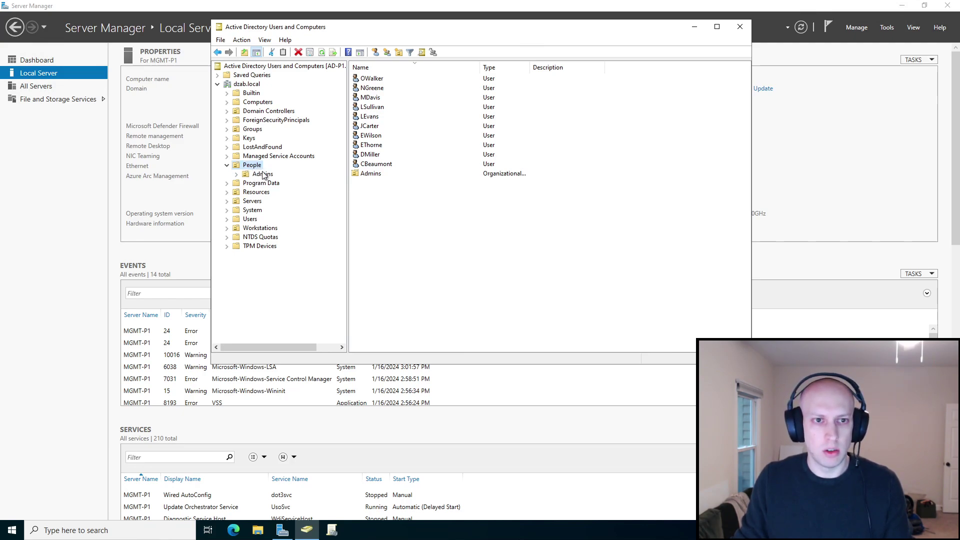
click(255, 175)
right_click(256, 175)
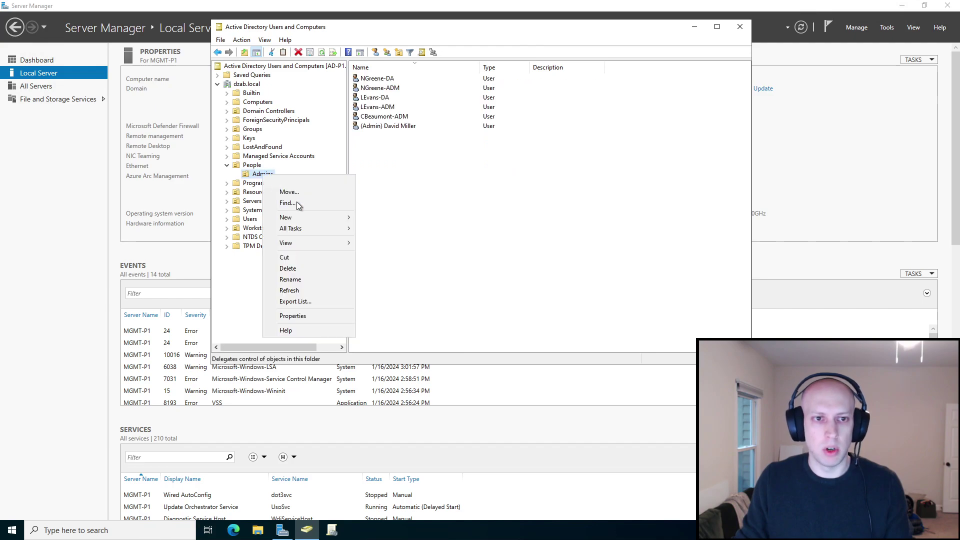
Open Admins Properties on the Security tab and select SEC-AD-People-UserPasswordReset
click(299, 316)
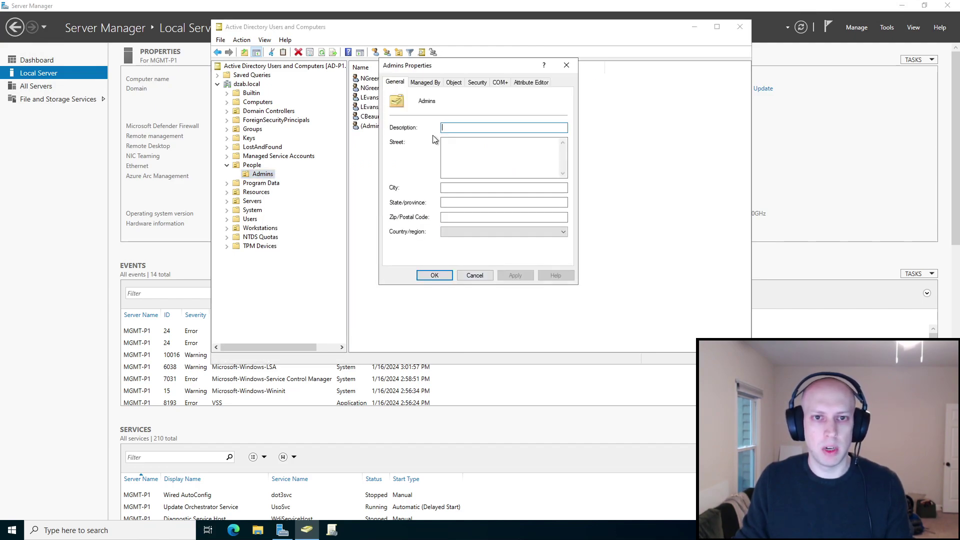
click(478, 83)
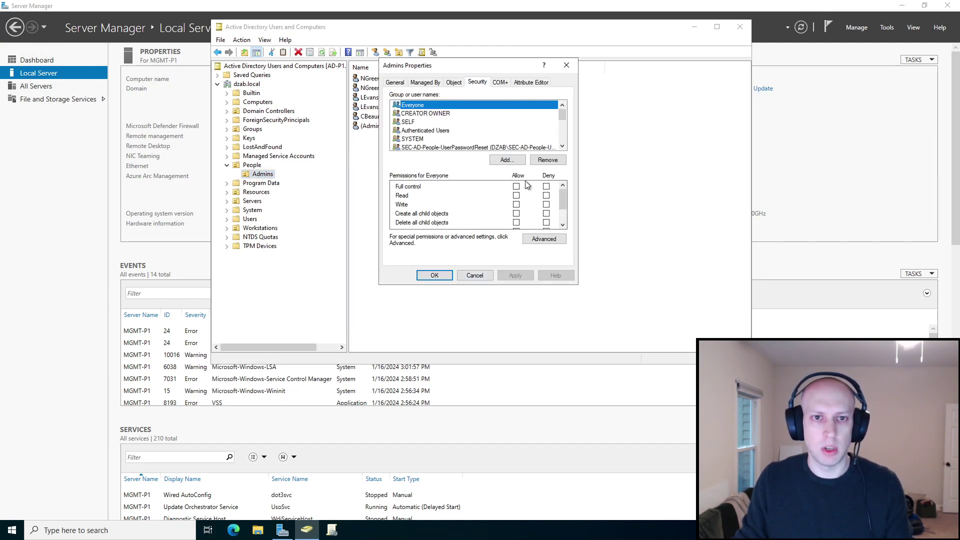
scroll(520, 144, down, 1)
click(457, 123)
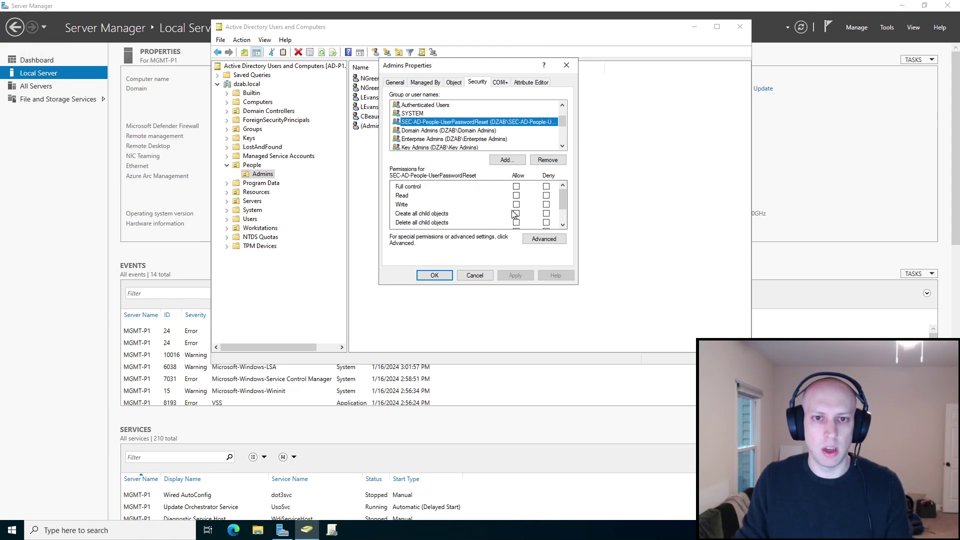
scroll(515, 216, down, 1)
Open Admins' advanced permissions, sort by Principal, and select the inherited Reset password entry
click(544, 239)
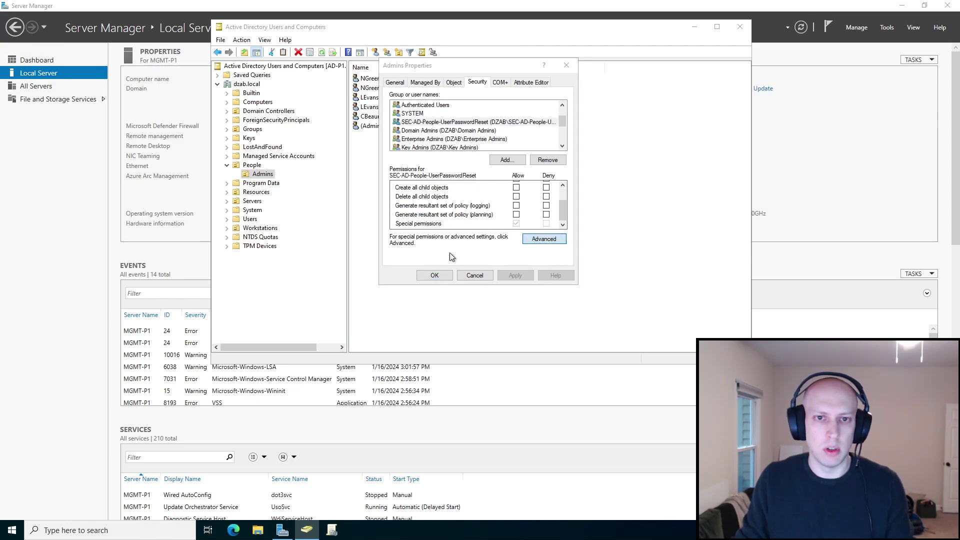
scroll(430, 281, down, 3)
scroll(430, 280, down, 2)
click(395, 226)
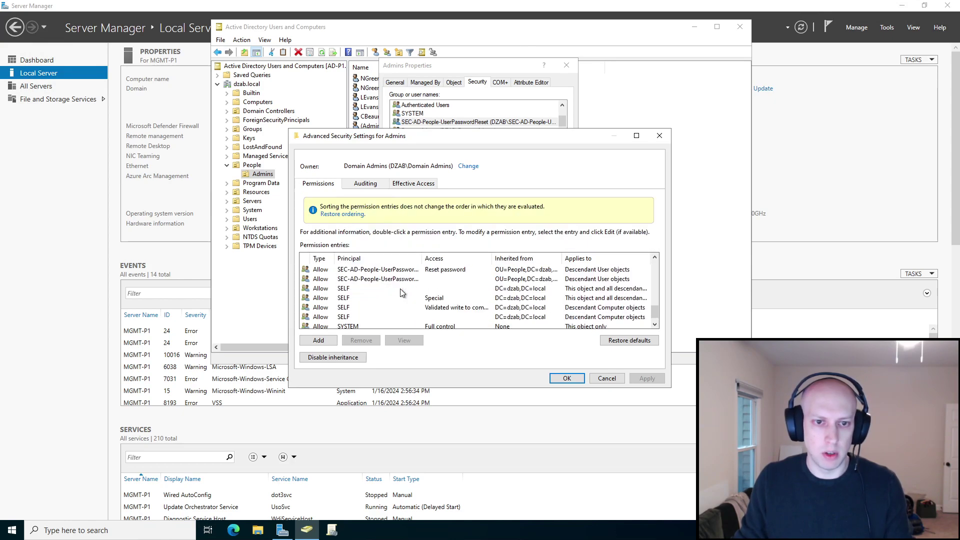
click(441, 270)
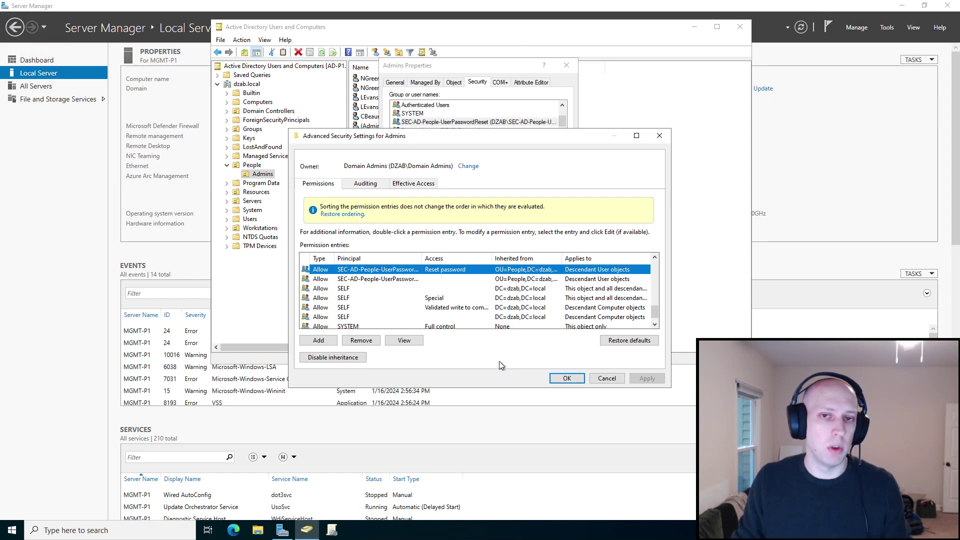
Disable inheritance on Admins, converting to explicit entries, and remove both password-reset group entries
click(338, 359)
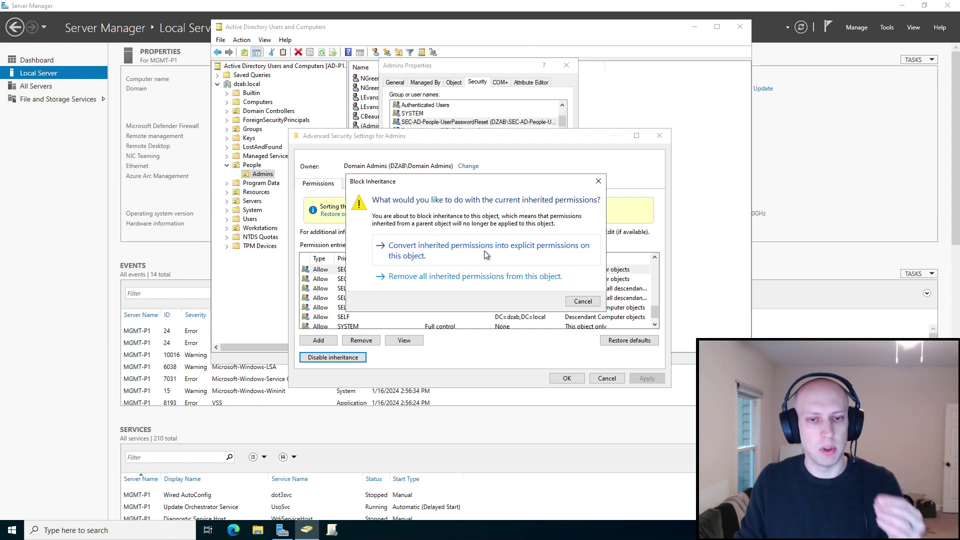
click(490, 255)
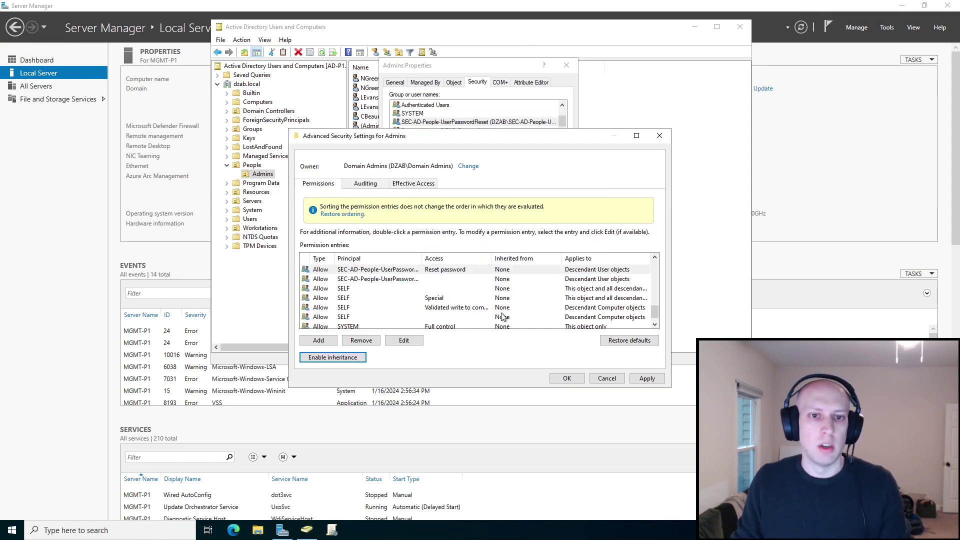
click(404, 270)
click(361, 340)
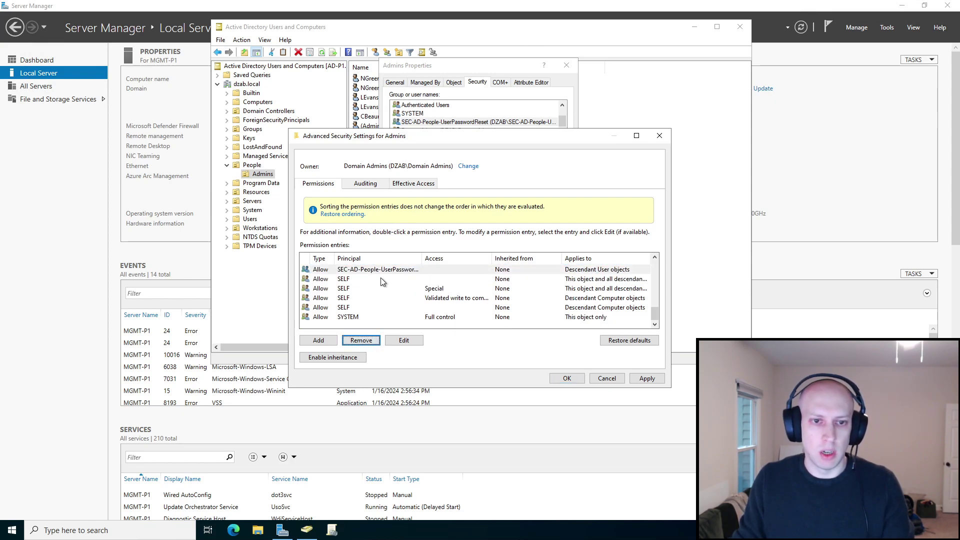
click(385, 269)
click(361, 340)
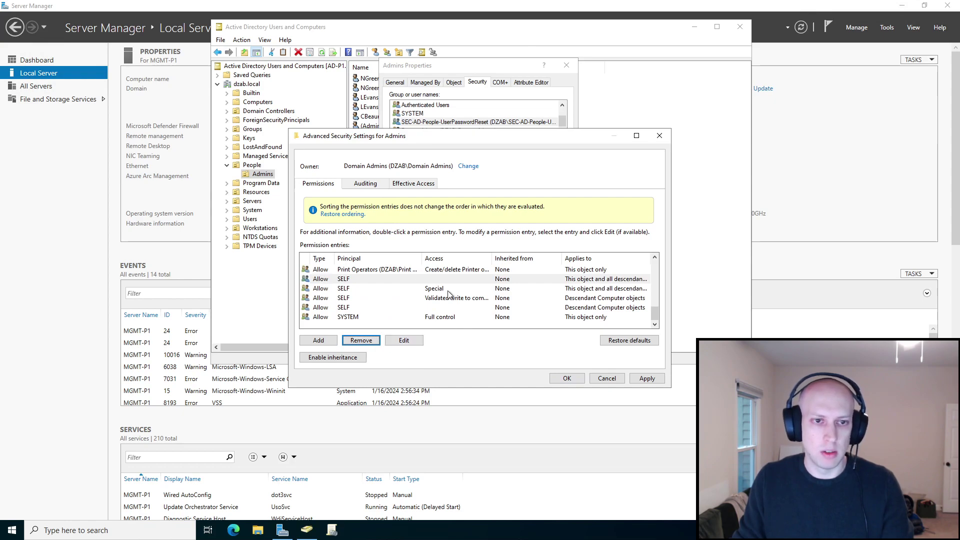
Apply the Admins permission changes, accept the warning, and close Admins Properties
scroll(482, 306, up, 10)
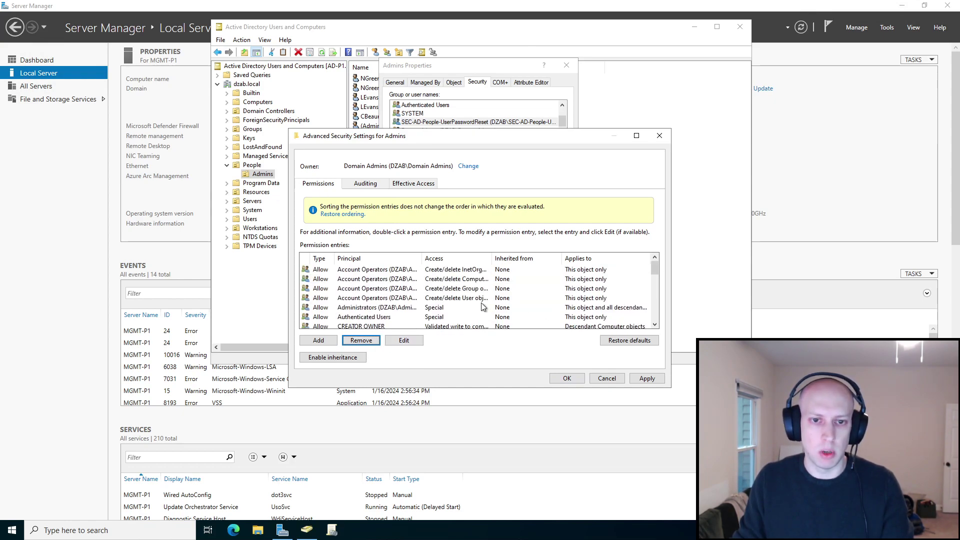
click(568, 380)
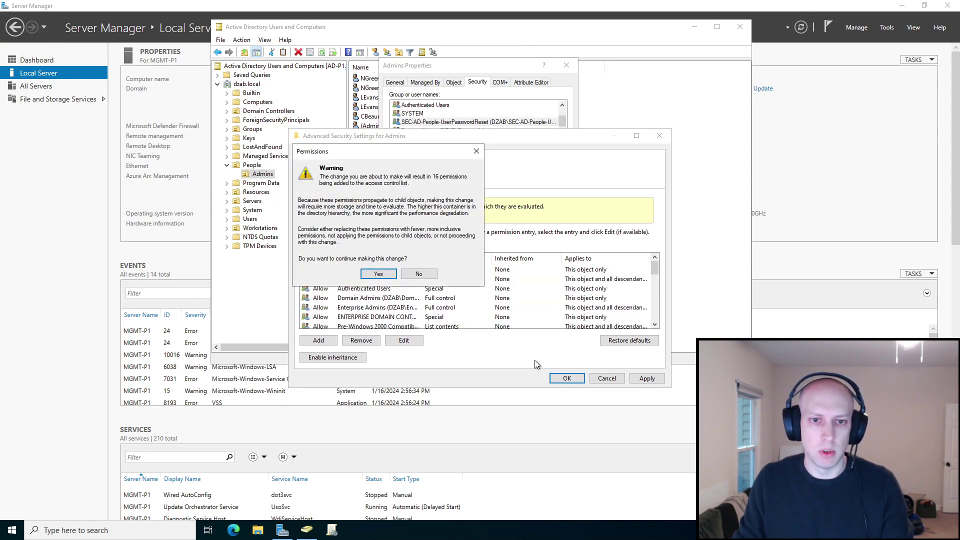
click(378, 274)
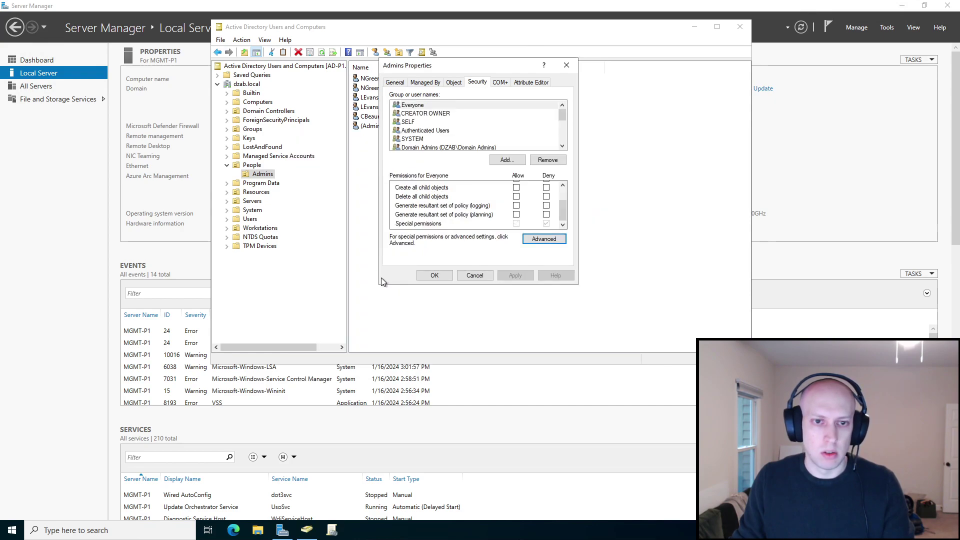
click(439, 275)
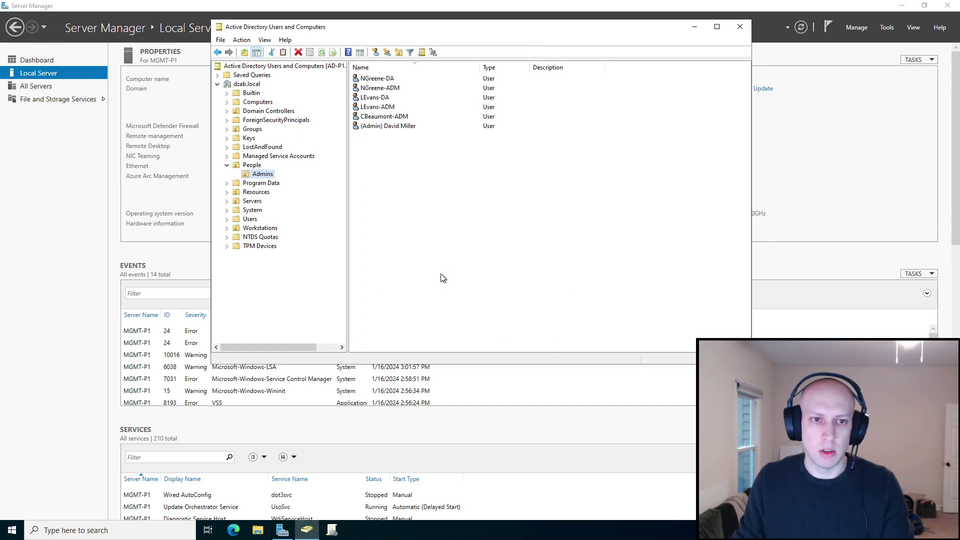
Verify SEC-AD-People-UserPasswordReset still appears in People's security permissions
click(251, 165)
right_click(252, 165)
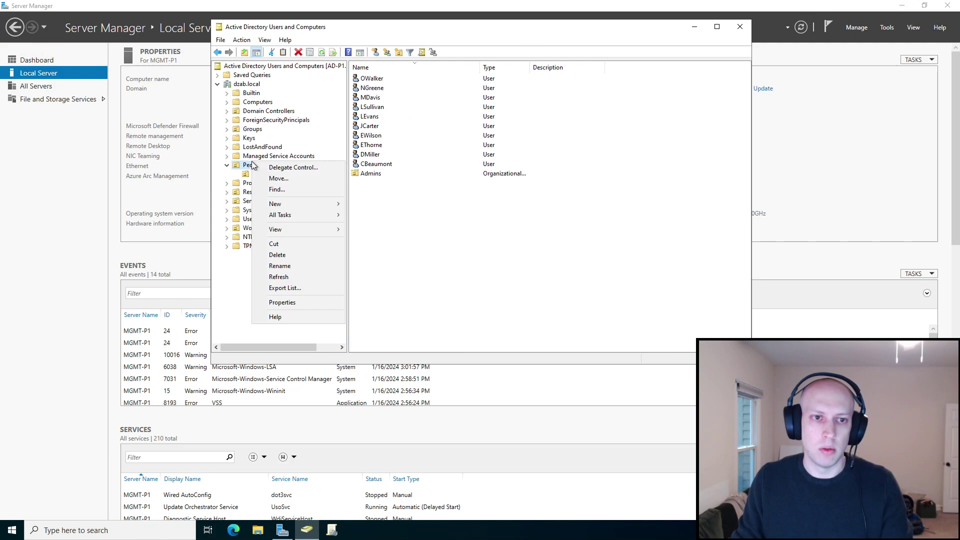
click(282, 303)
click(477, 82)
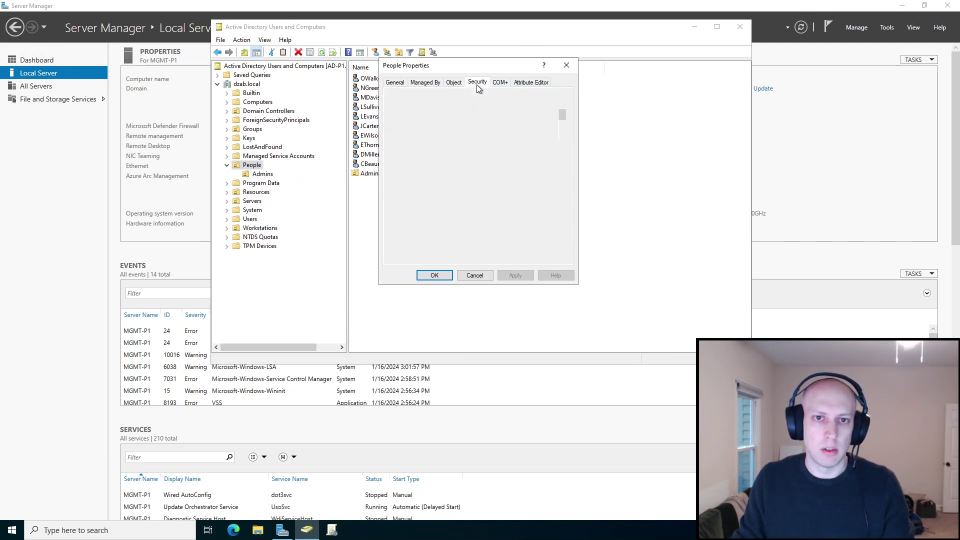
scroll(474, 142, down, 2)
scroll(474, 141, up, 1)
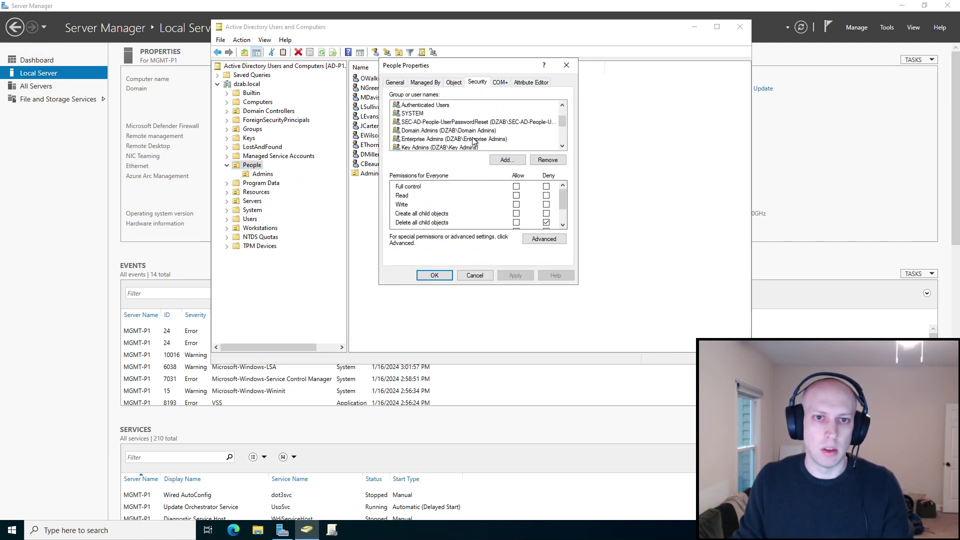
click(465, 122)
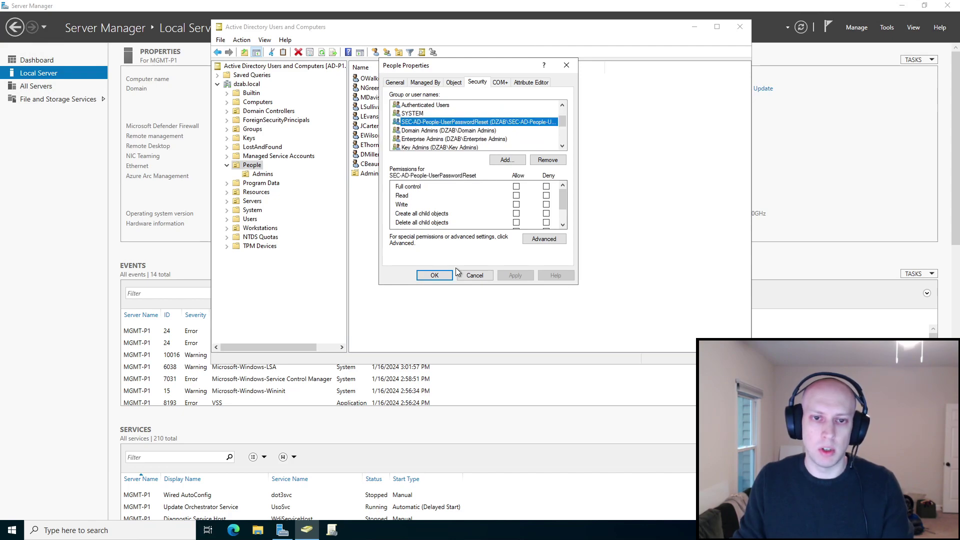
click(434, 275)
Verify the password-reset group no longer appears in the Admins OU's security list
right_click(262, 174)
click(289, 288)
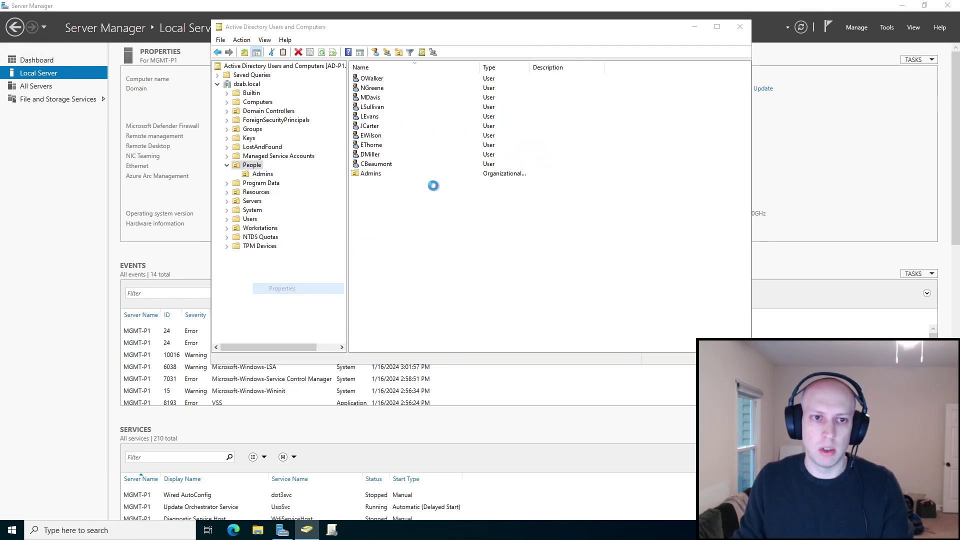
click(476, 82)
scroll(460, 125, down, 2)
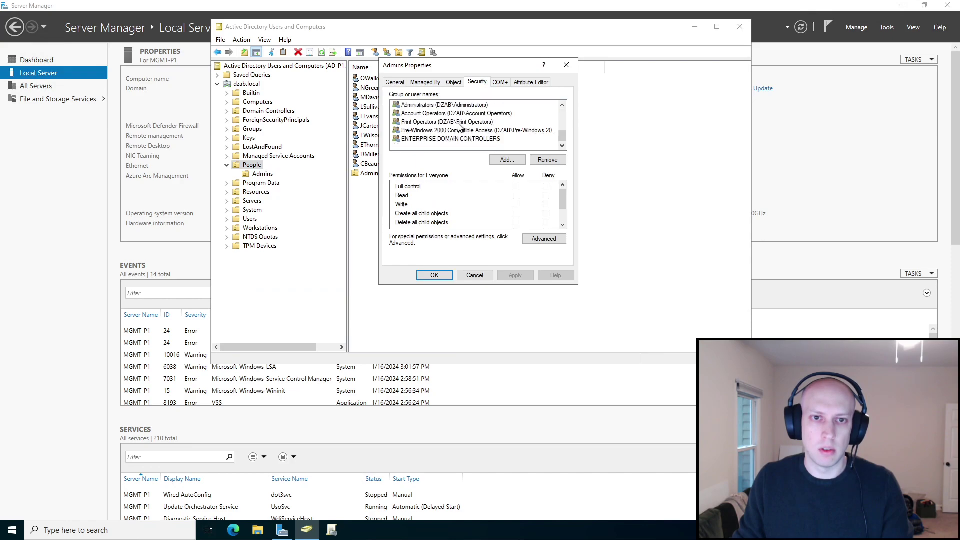
scroll(460, 125, up, 2)
click(450, 277)
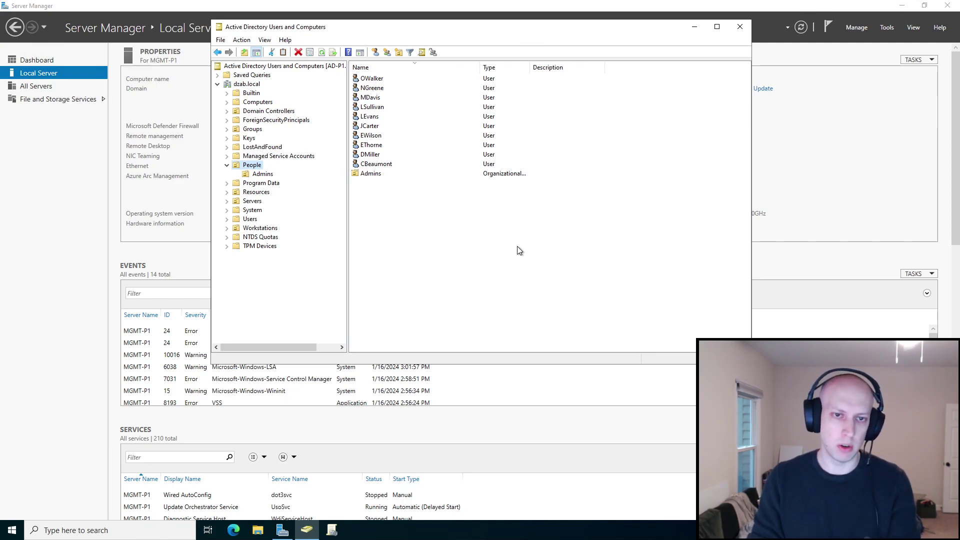
click(575, 264)
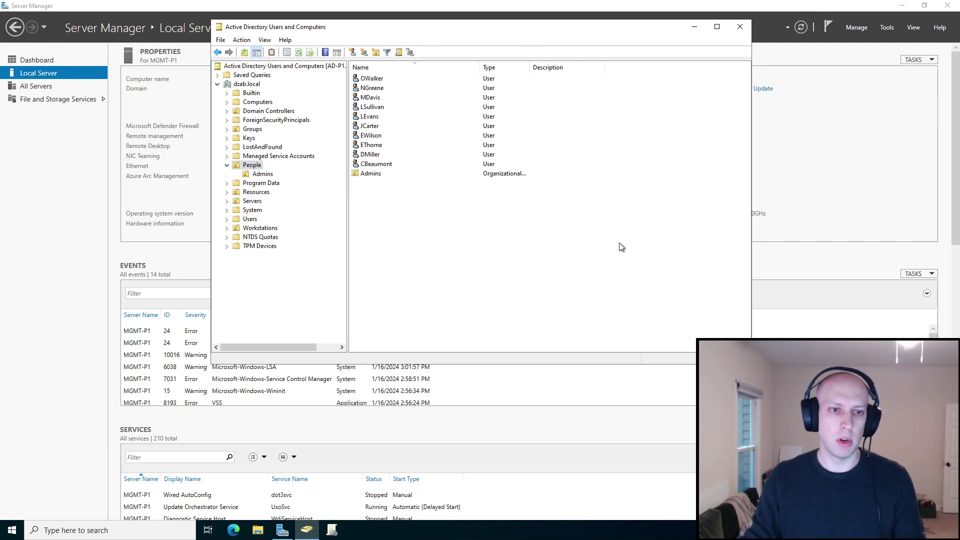